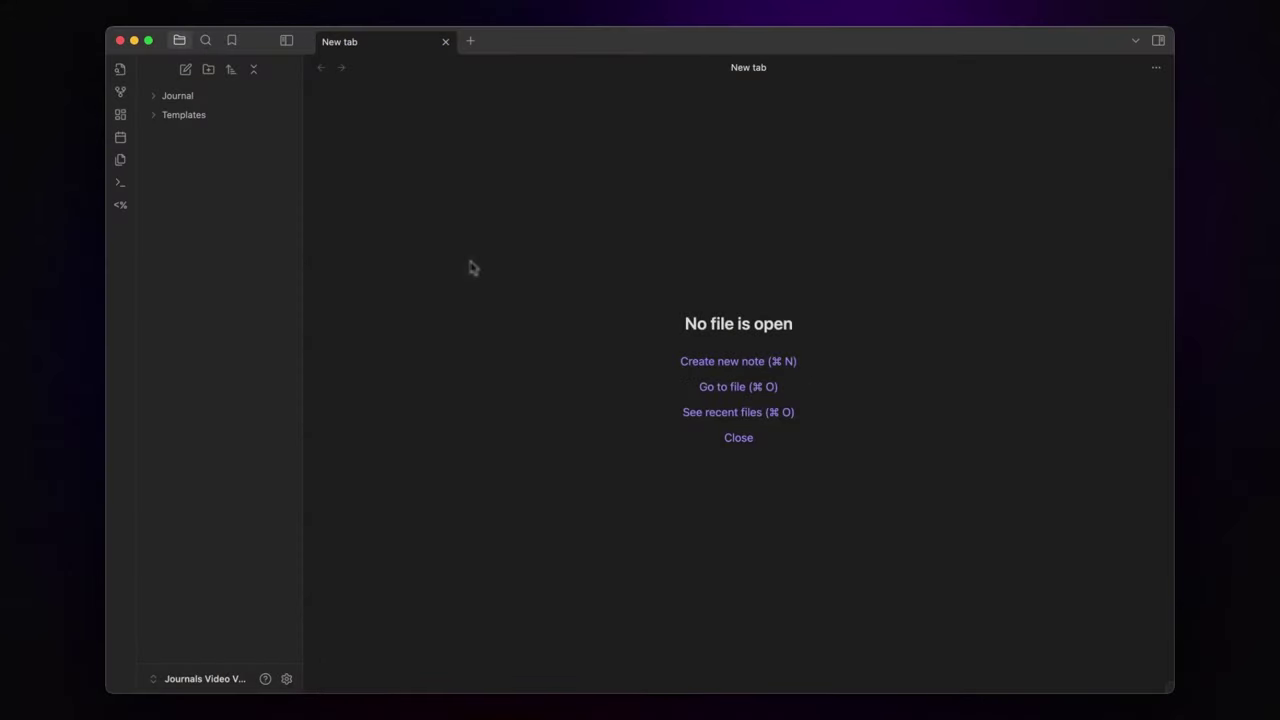
Step: Examine the subfolders of the Journal folder and the daily, monthly and quarterly note templates in the Templates folder
{"action": "left_click", "coordinate": [180, 97]}
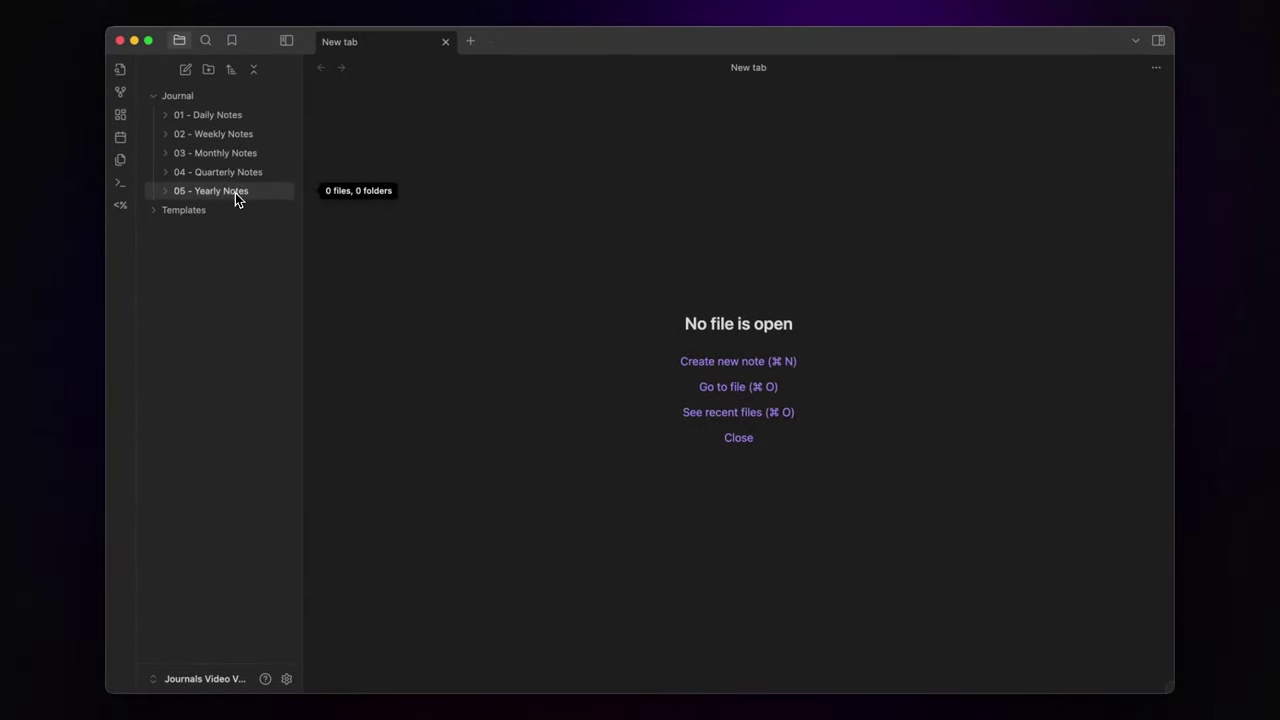
{"action": "left_click", "coordinate": [154, 212]}
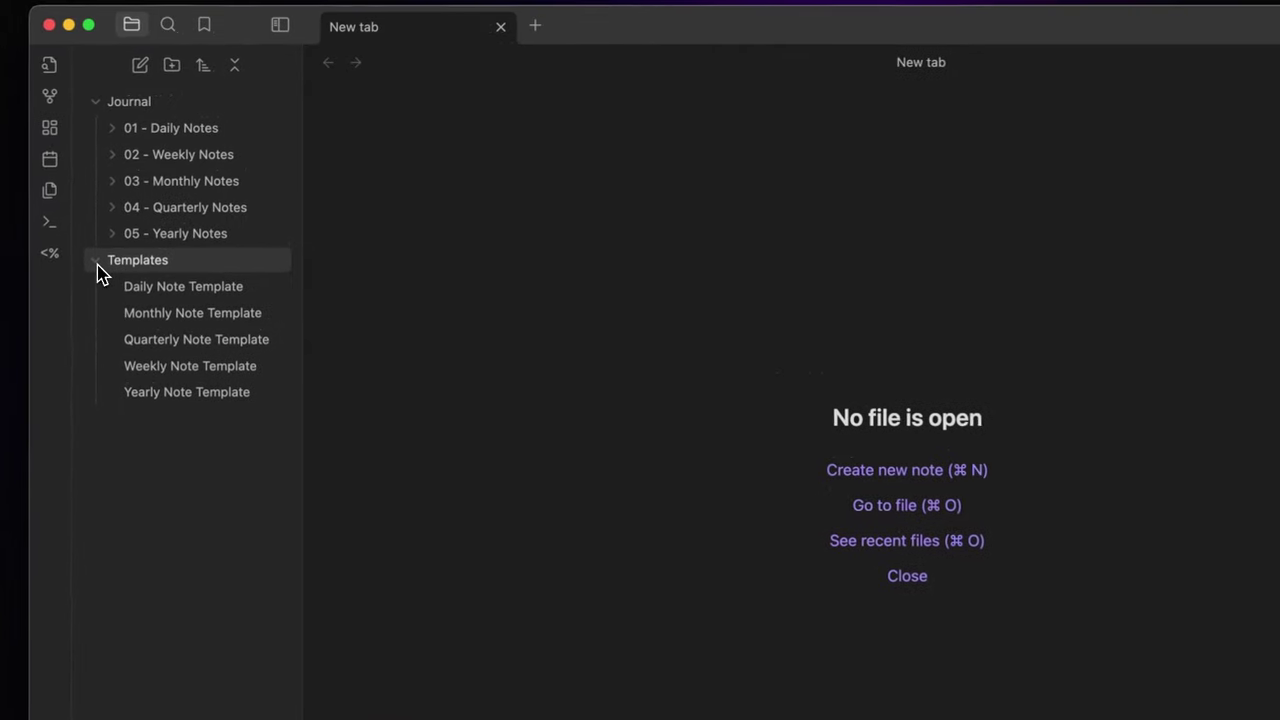
{"action": "left_click", "coordinate": [199, 294]}
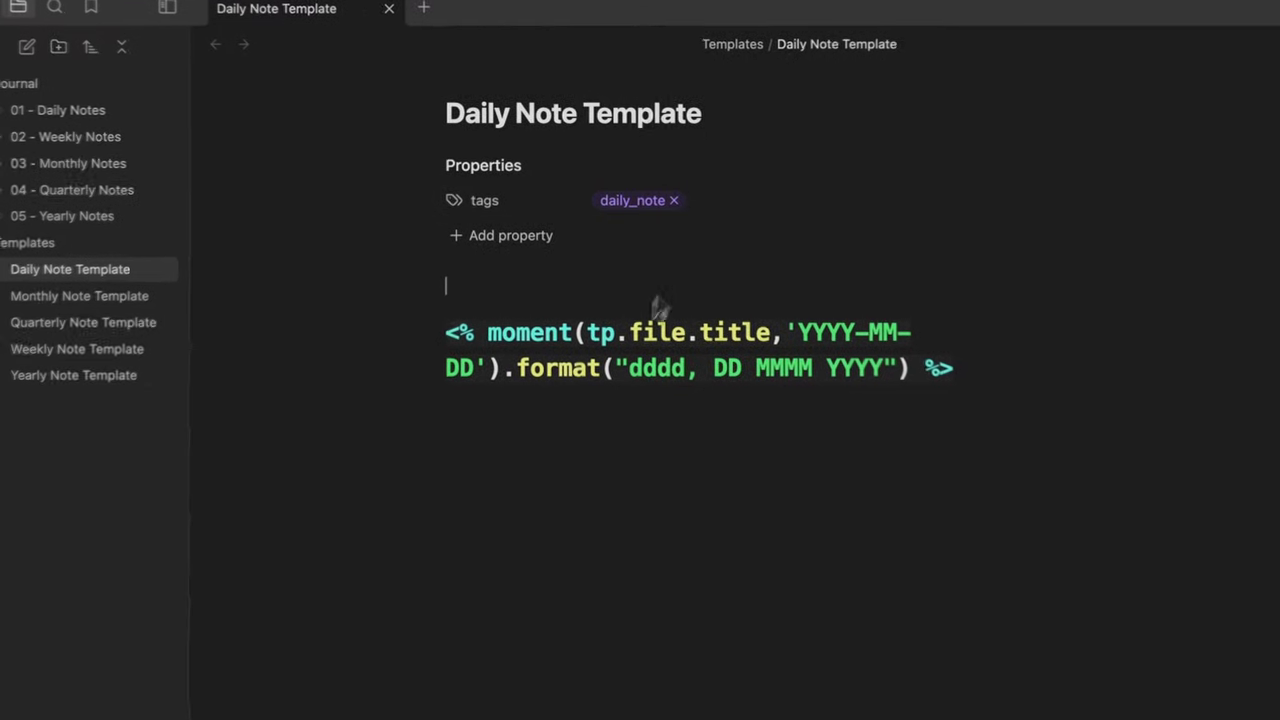
{"action": "left_click", "coordinate": [110, 303]}
{"action": "left_click", "coordinate": [113, 325]}
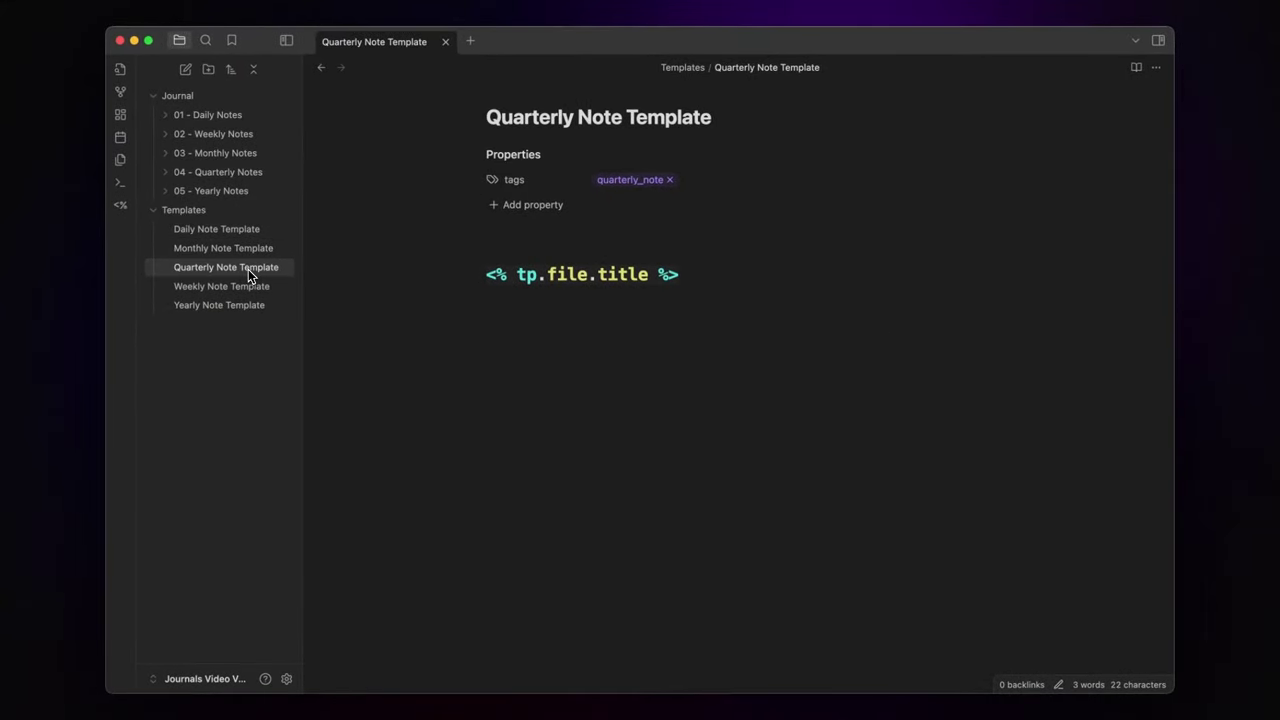
{"action": "left_click", "coordinate": [238, 232]}
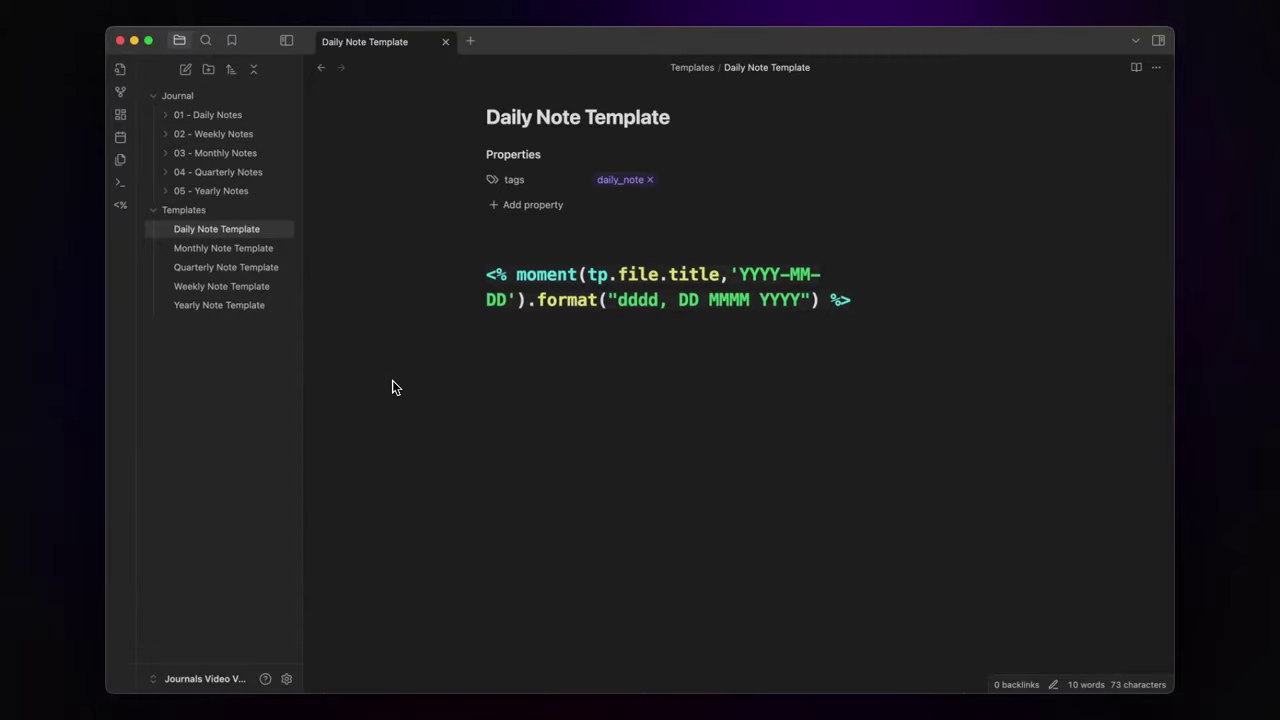
Step: Find the Journals plugin among the community plugins and install it
{"action": "key", "text": "super+comma"}
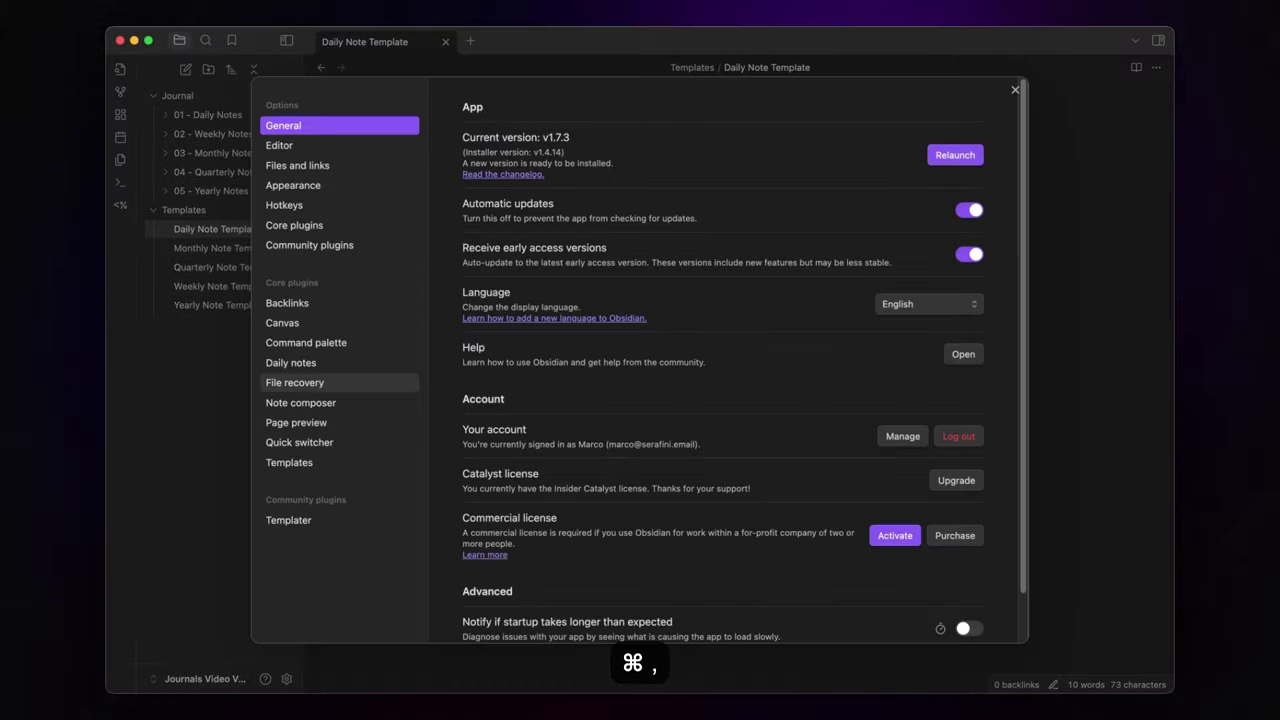
{"action": "left_click", "coordinate": [309, 245]}
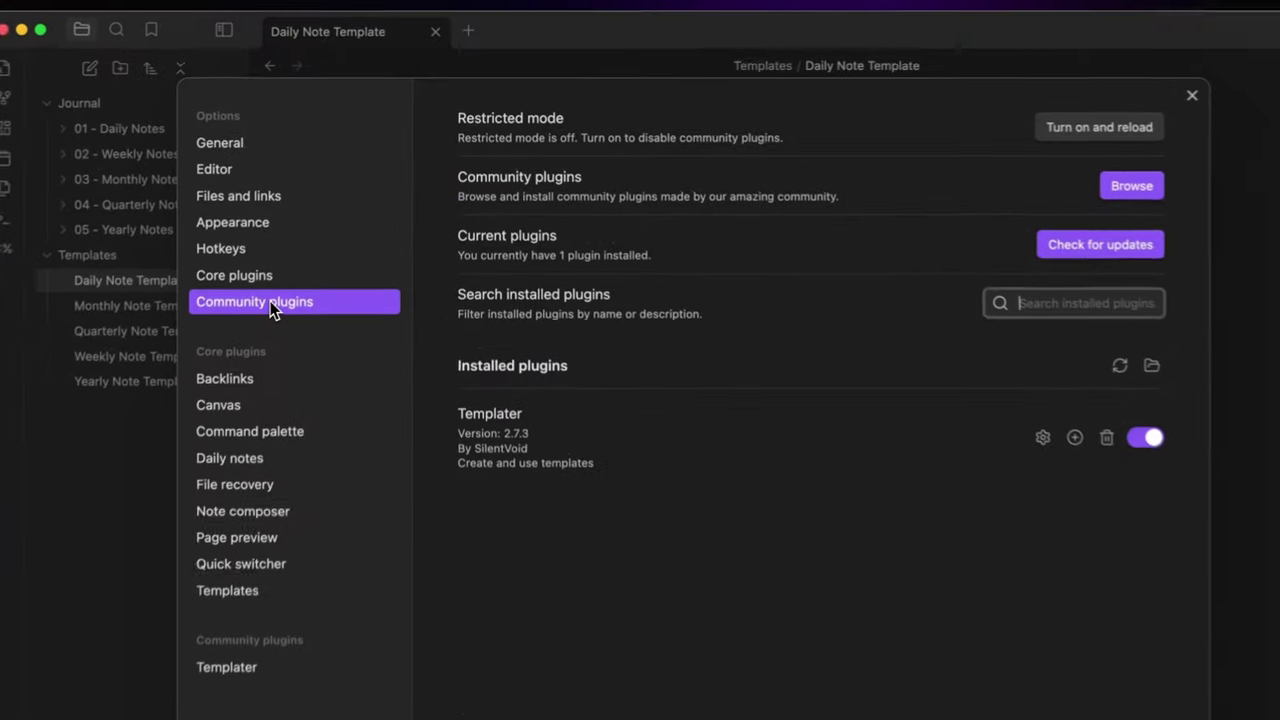
{"action": "left_click", "coordinate": [955, 160]}
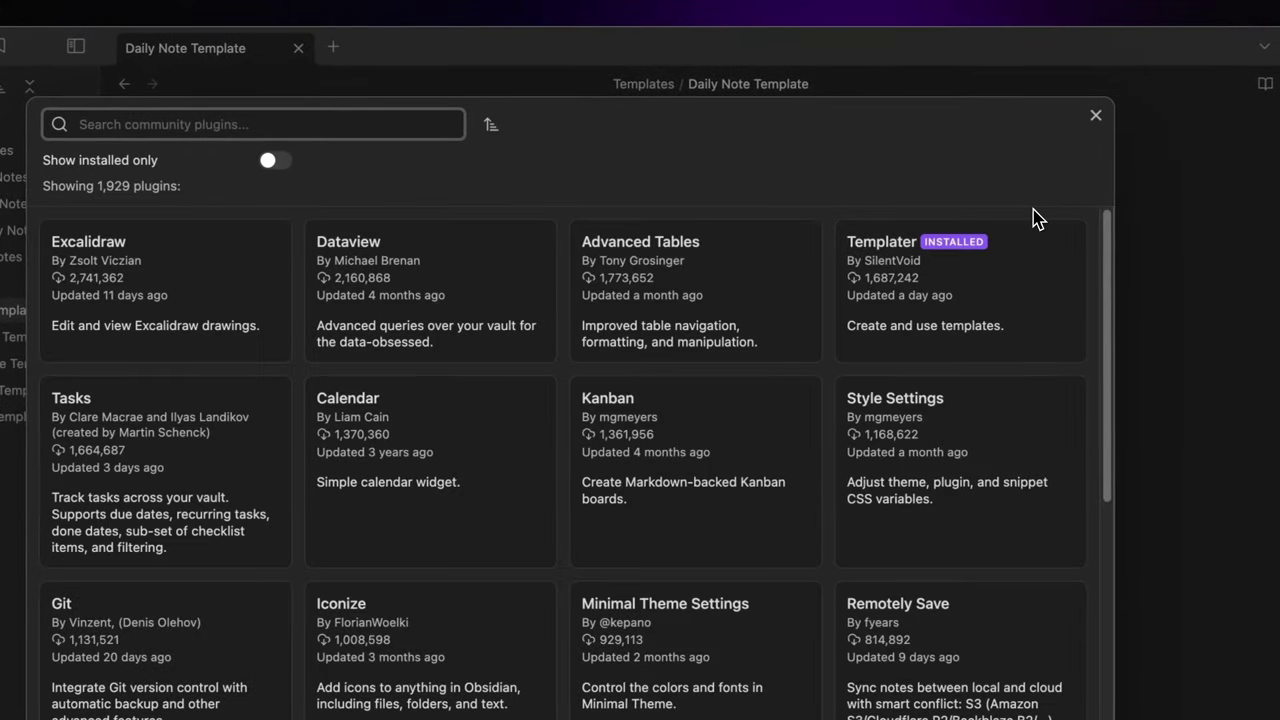
{"action": "type", "text": "journals"}
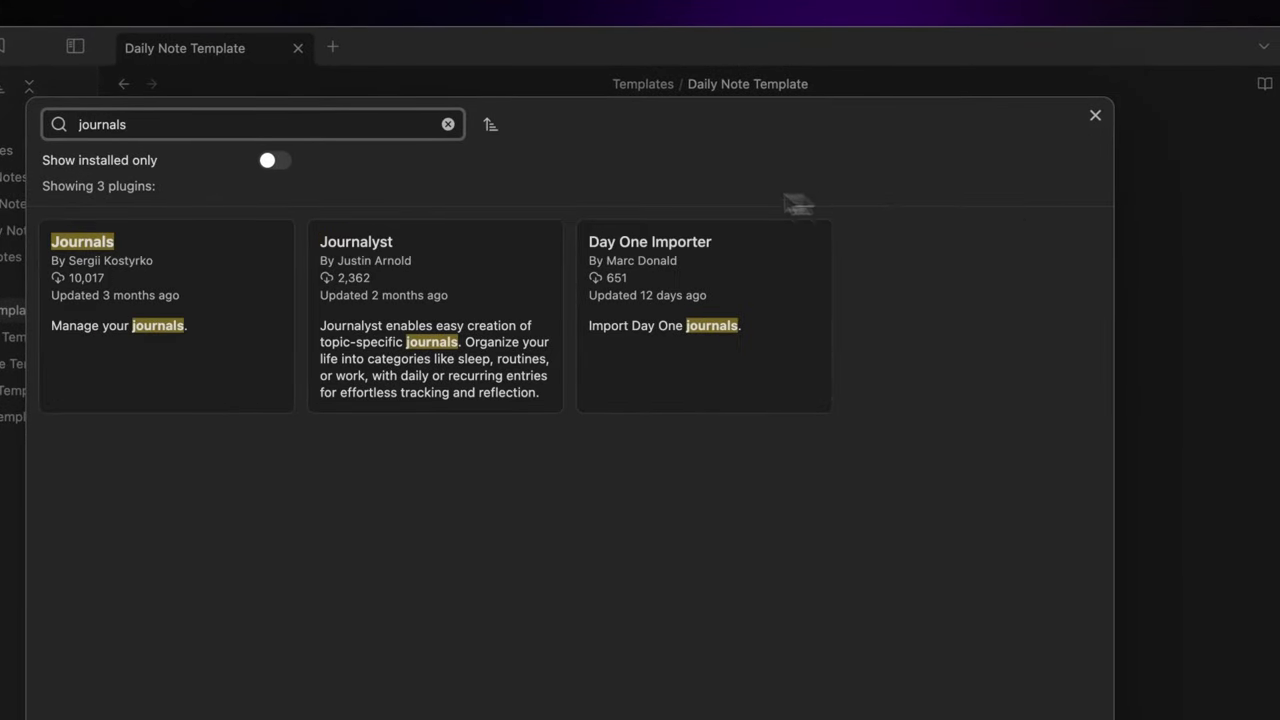
{"action": "left_click", "coordinate": [280, 316]}
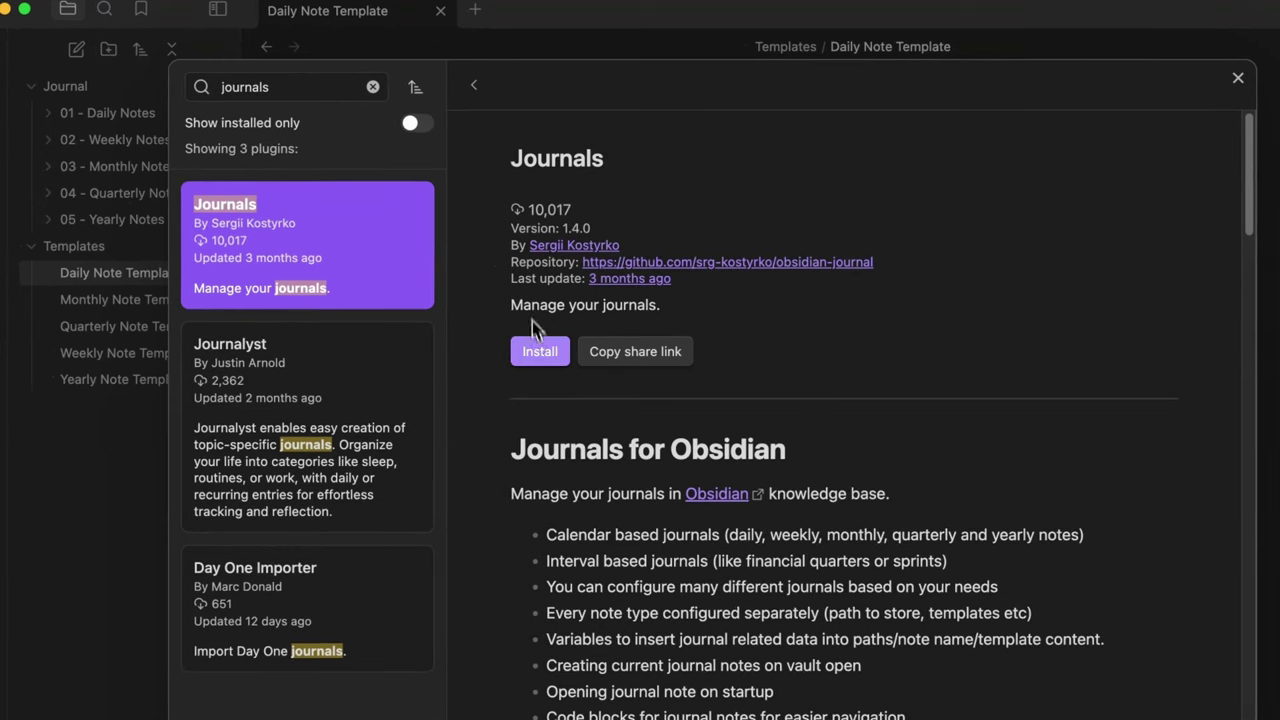
{"action": "left_click", "coordinate": [546, 361]}
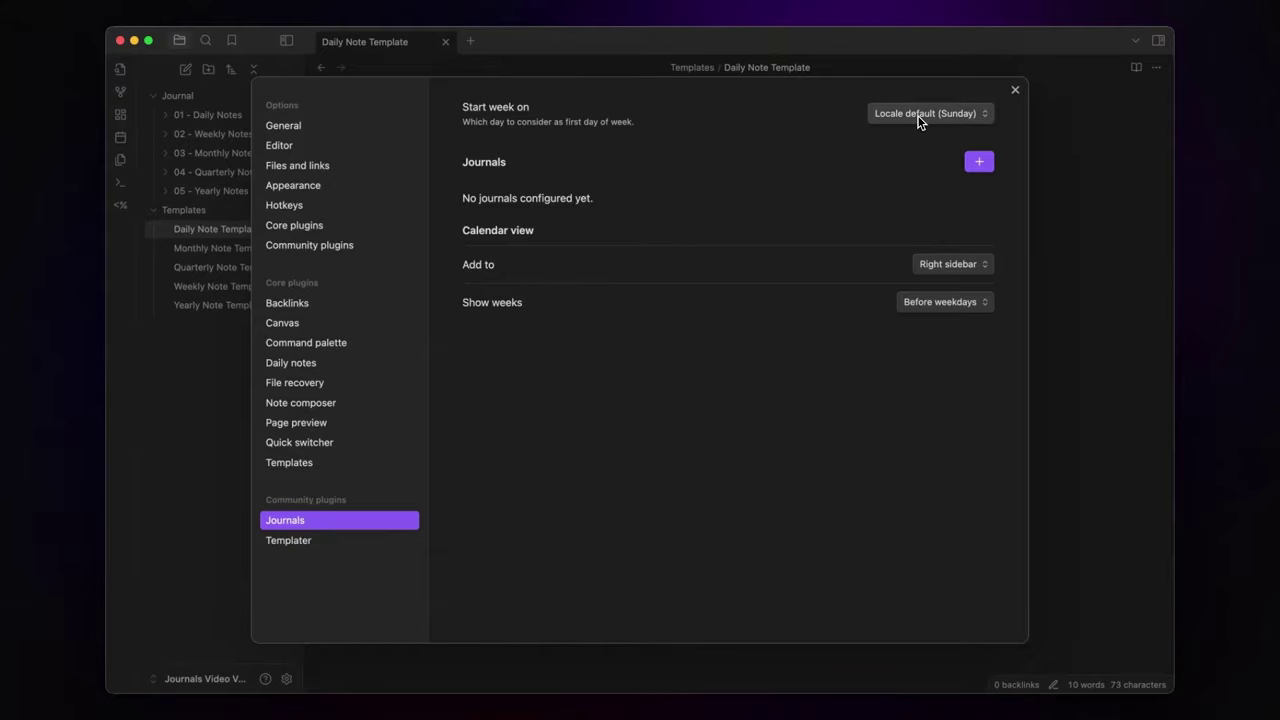
Step: Set the Journals plugin's week to start on Monday and begin adding a new journal
{"action": "left_click", "coordinate": [918, 115]}
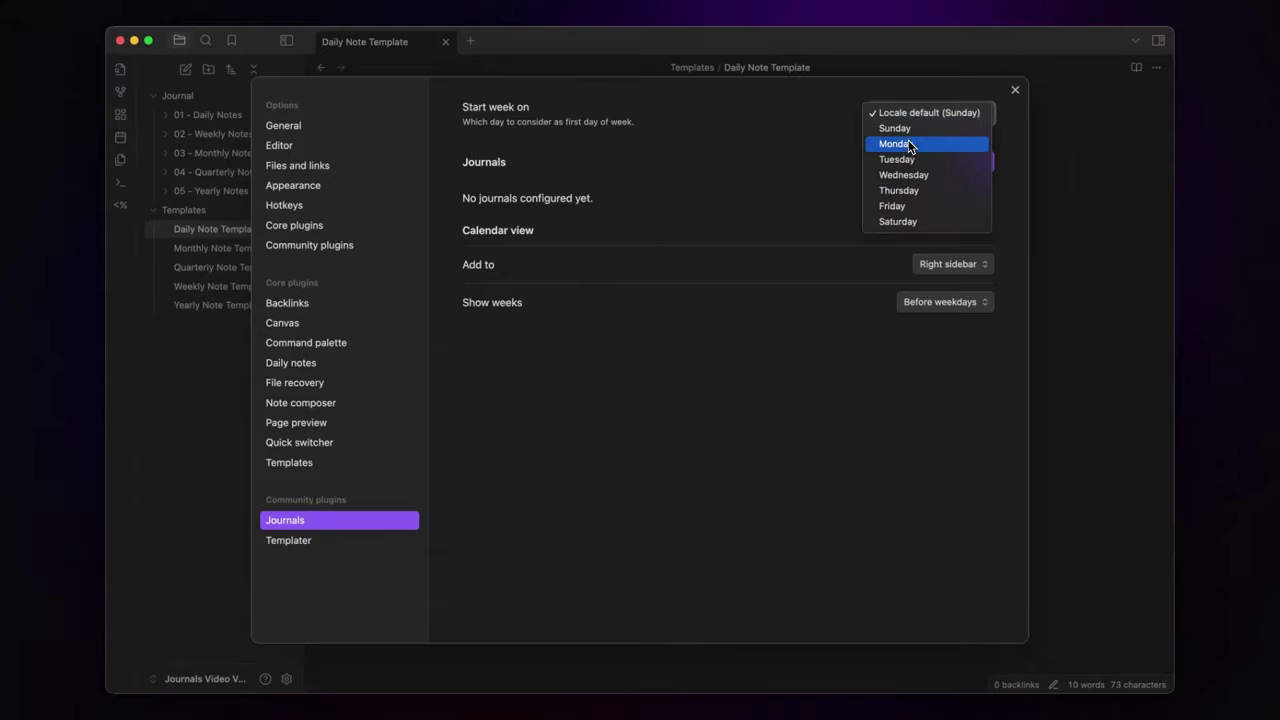
{"action": "left_click", "coordinate": [908, 144]}
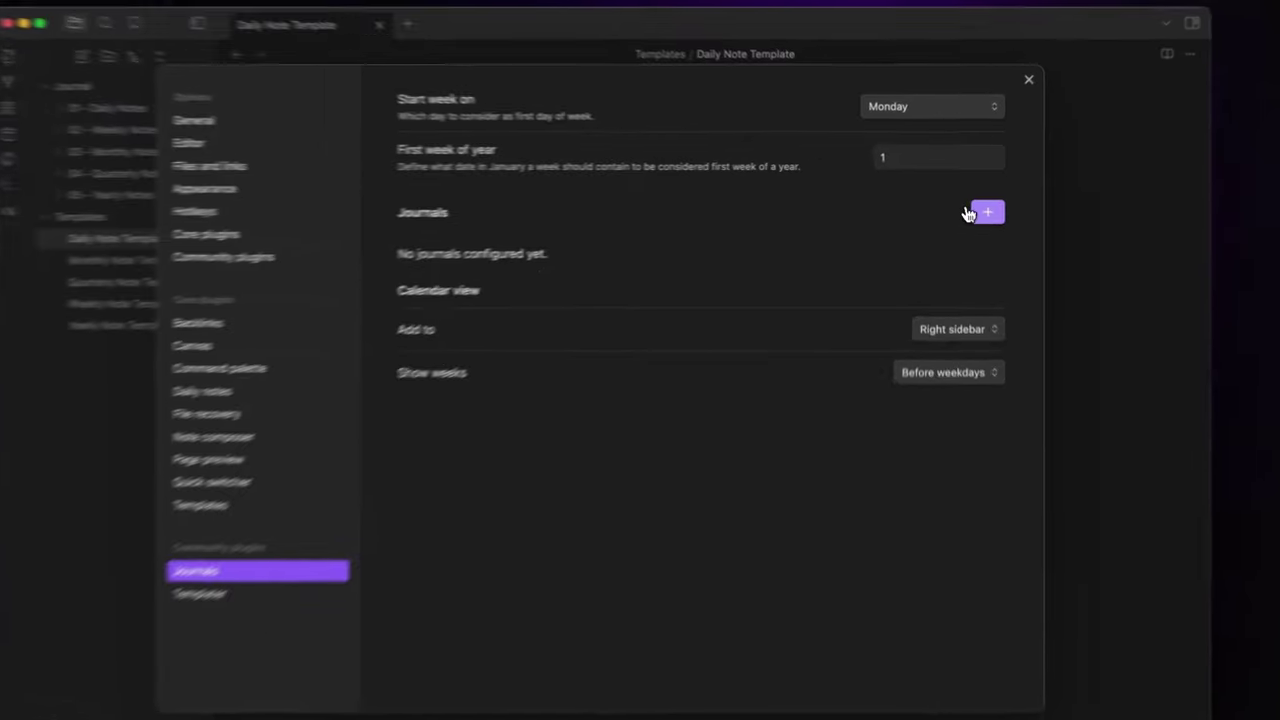
{"action": "left_click", "coordinate": [979, 205]}
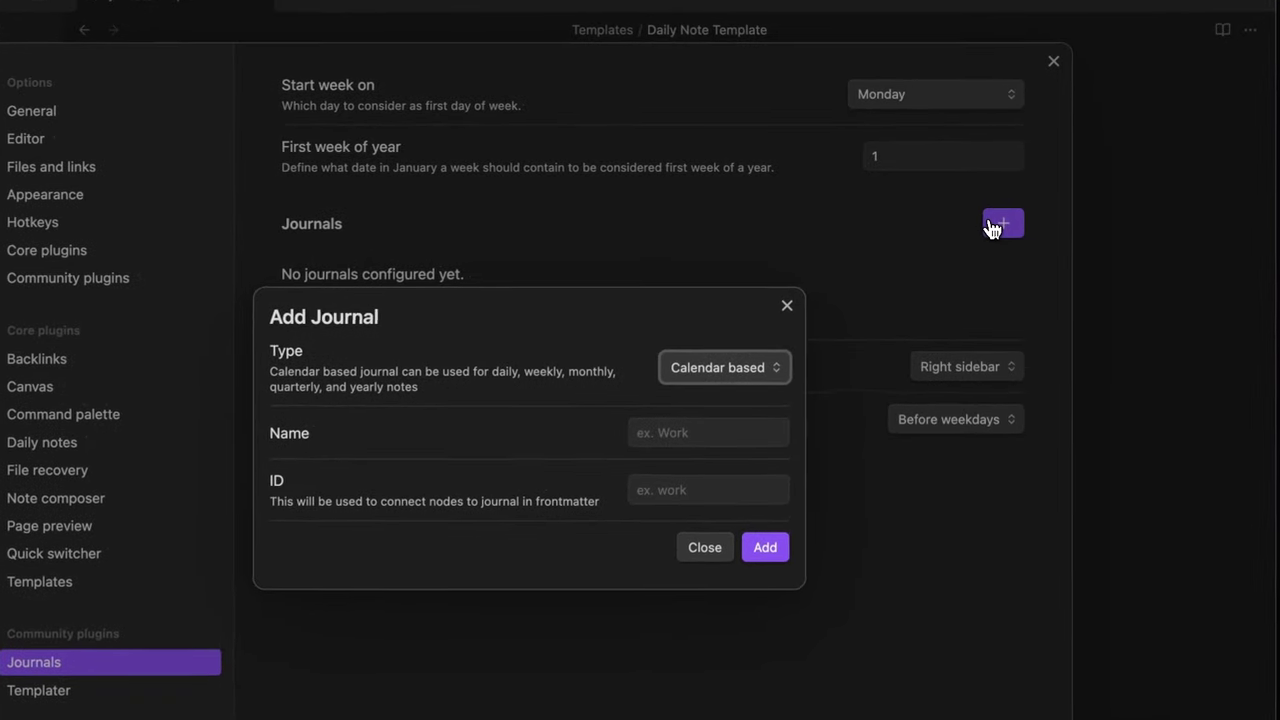
{"action": "left_click", "coordinate": [698, 368]}
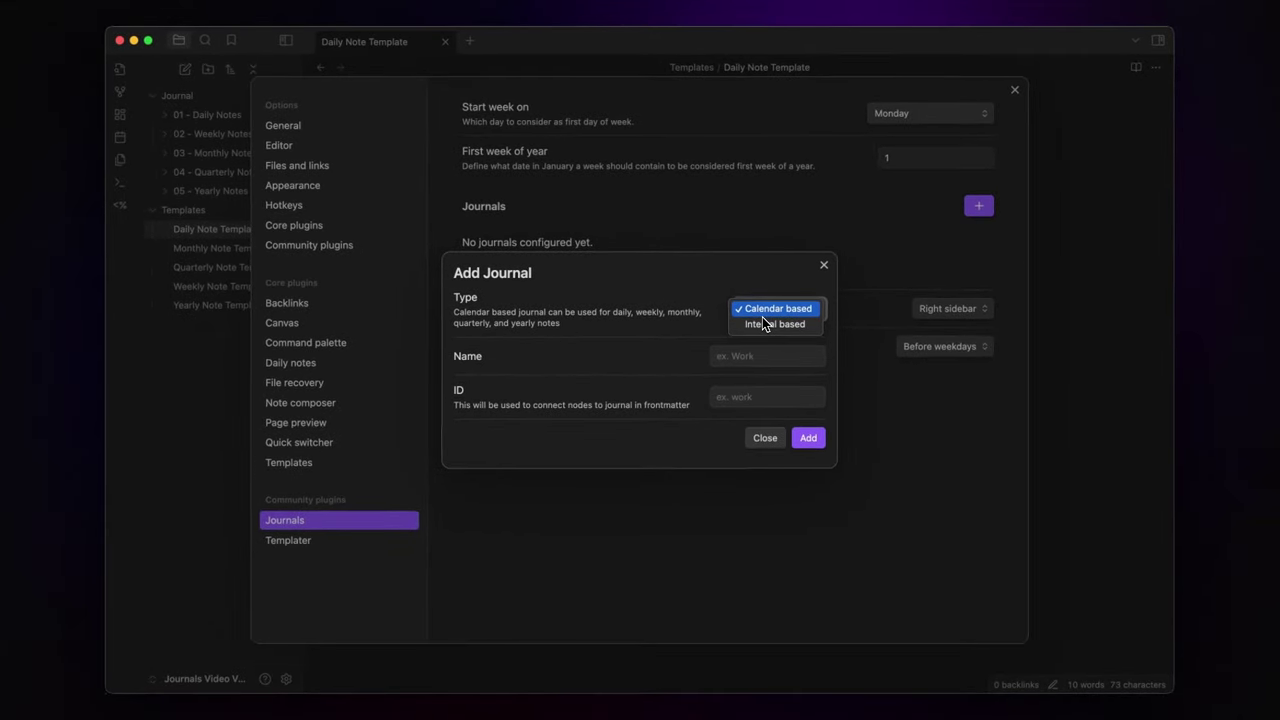
{"action": "left_click", "coordinate": [765, 323]}
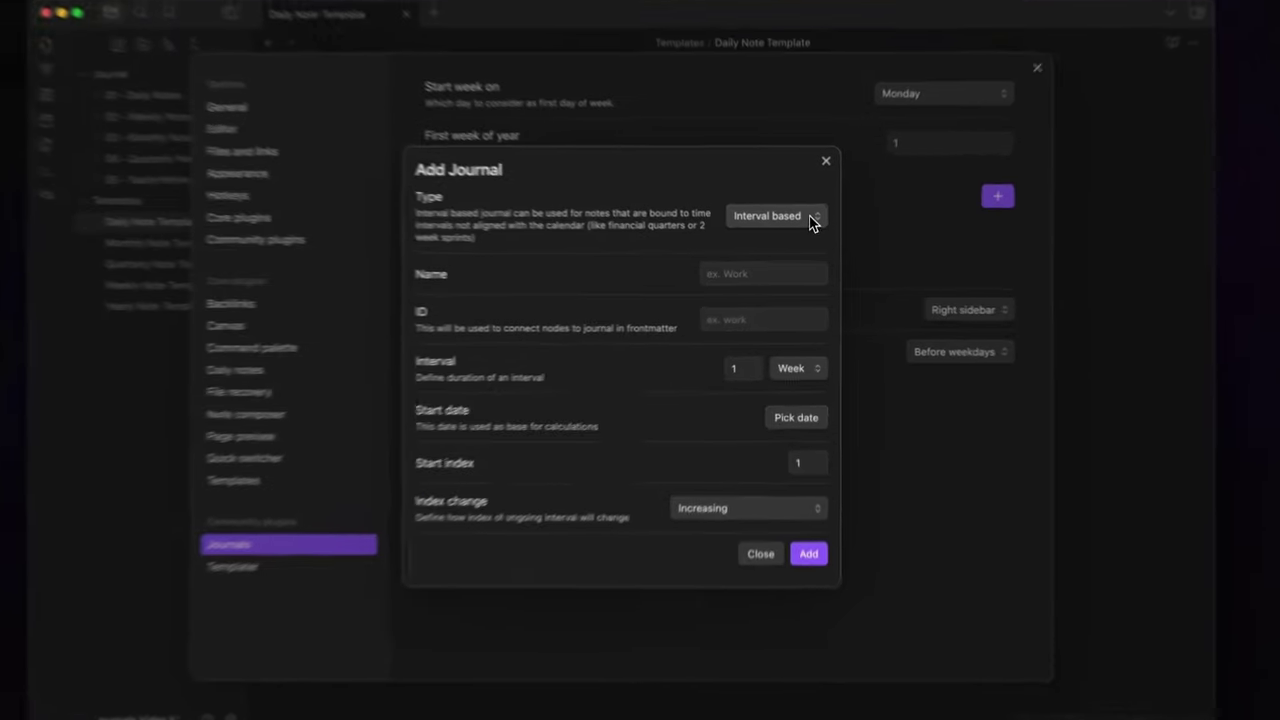
{"action": "left_click", "coordinate": [809, 223]}
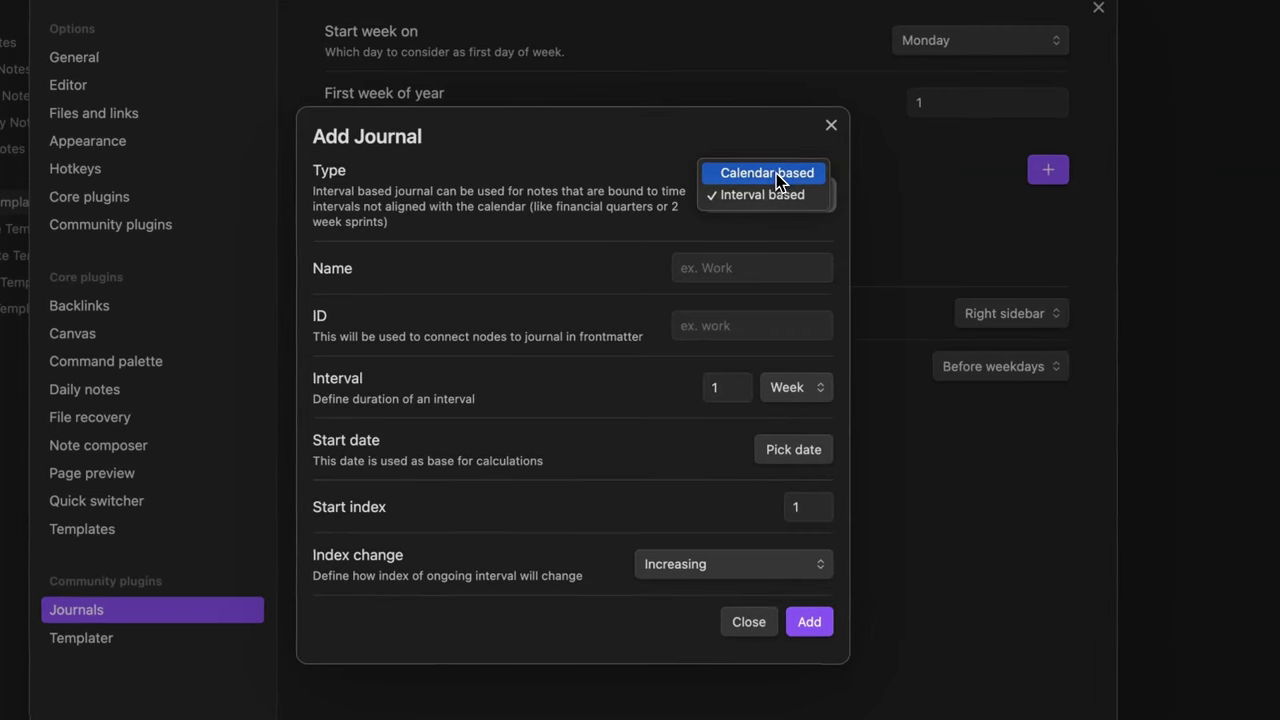
{"action": "left_click", "coordinate": [776, 173]}
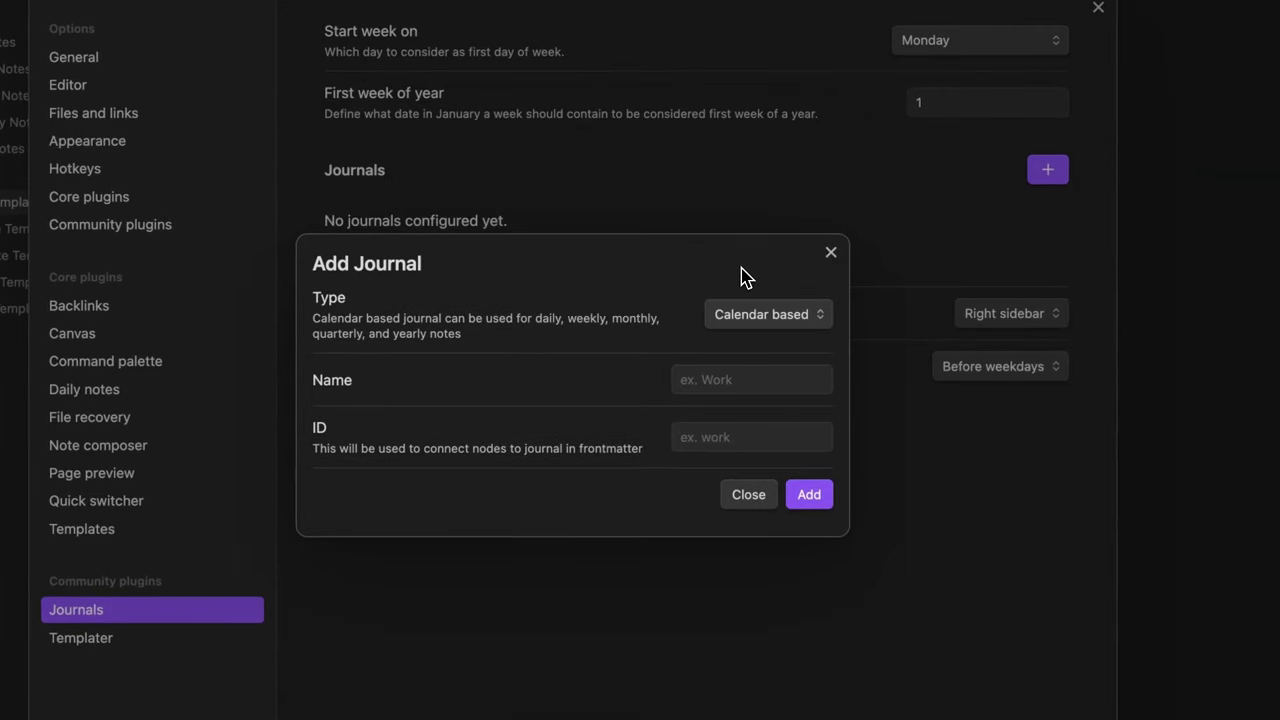
Step: Add the calendar-based journal with the name Personal and the ID personal
{"action": "left_click", "coordinate": [703, 378]}
{"action": "type", "text": "Personal"}
{"action": "left_click", "coordinate": [706, 433]}
{"action": "type", "text": "personal"}
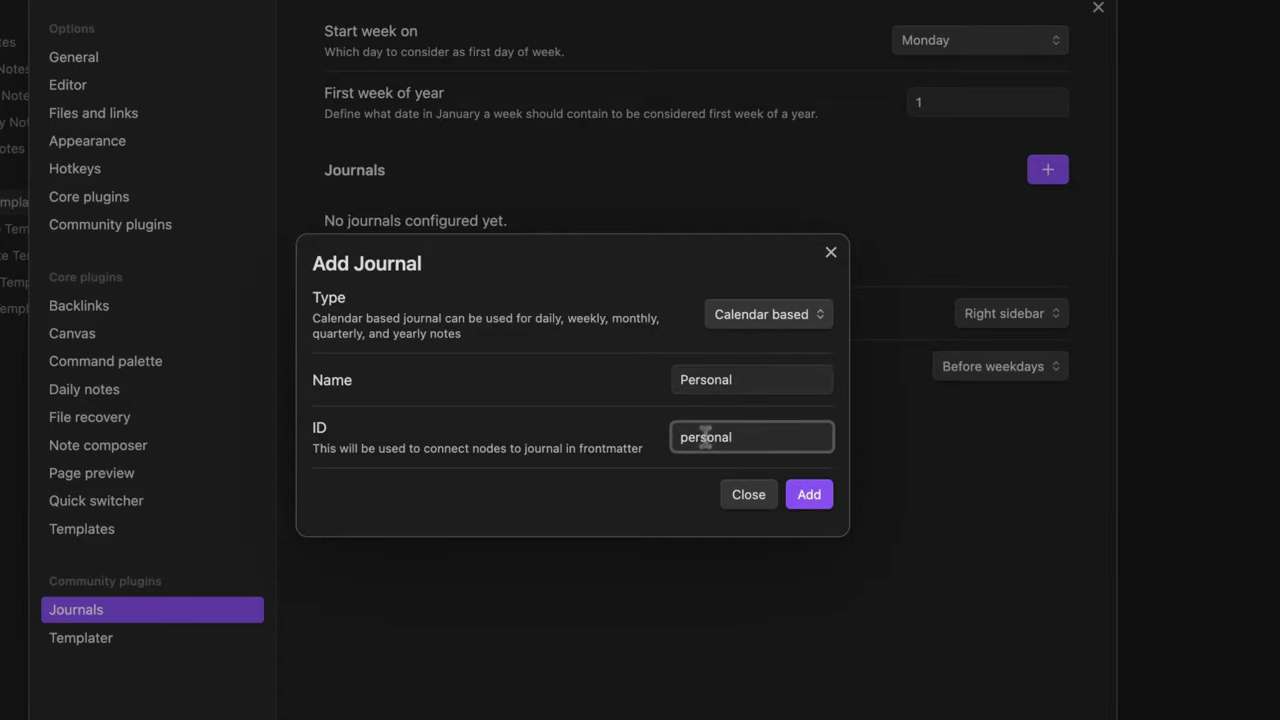
{"action": "left_click", "coordinate": [814, 502]}
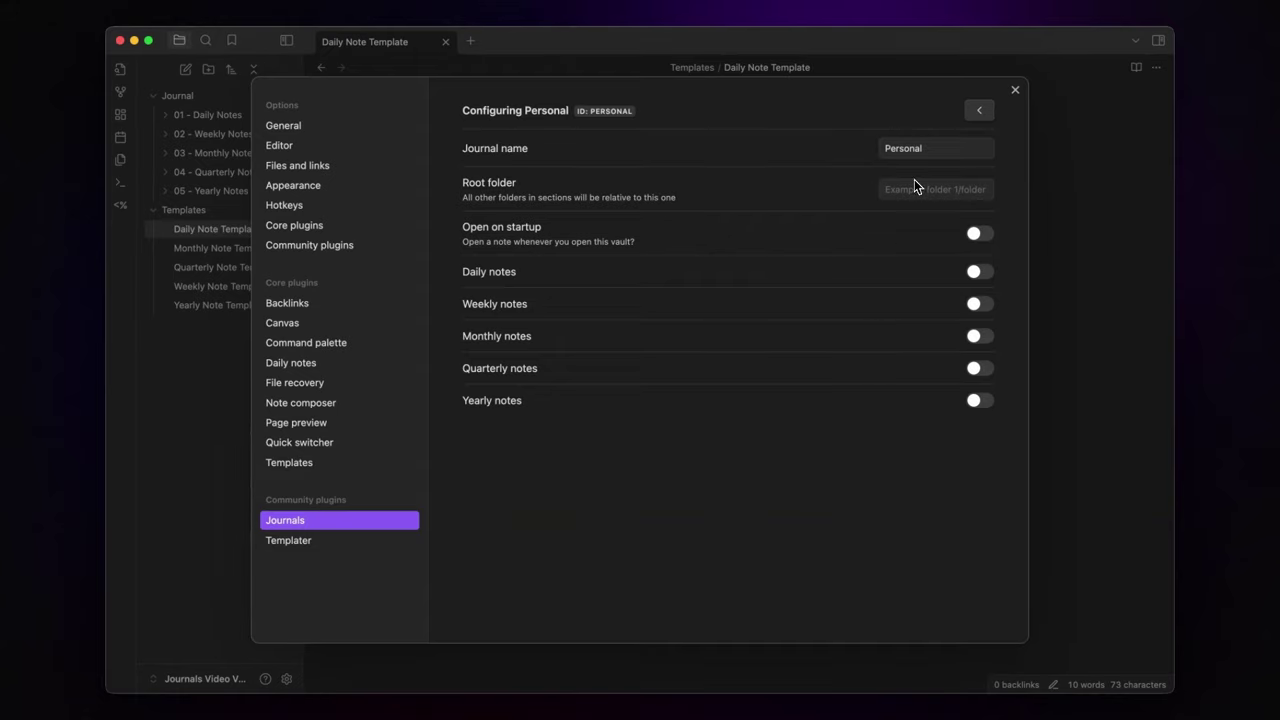
Step: Set the Personal journal's root folder to Journal and enable its daily, weekly, monthly, quarterly and yearly notes
{"action": "left_click", "coordinate": [913, 186]}
{"action": "left_click", "coordinate": [911, 219]}
{"action": "left_click", "coordinate": [979, 276]}
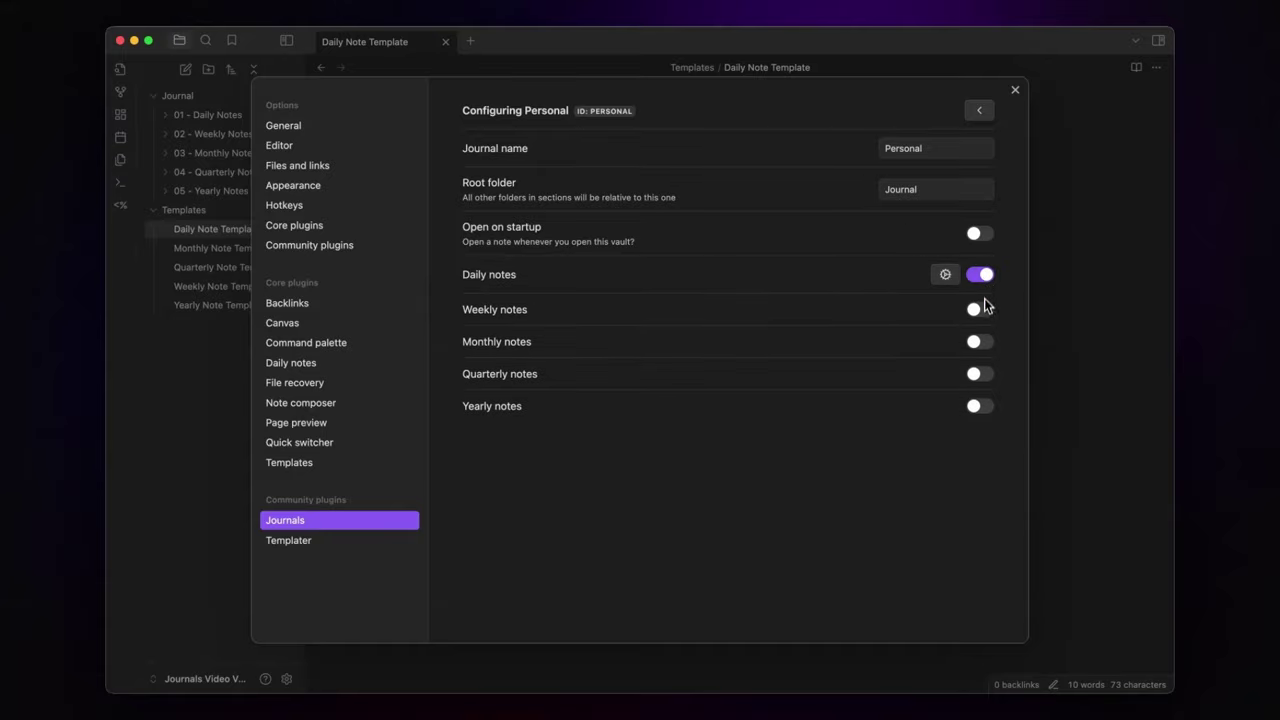
{"action": "left_click", "coordinate": [980, 310]}
{"action": "left_click", "coordinate": [980, 348]}
{"action": "left_click", "coordinate": [980, 386]}
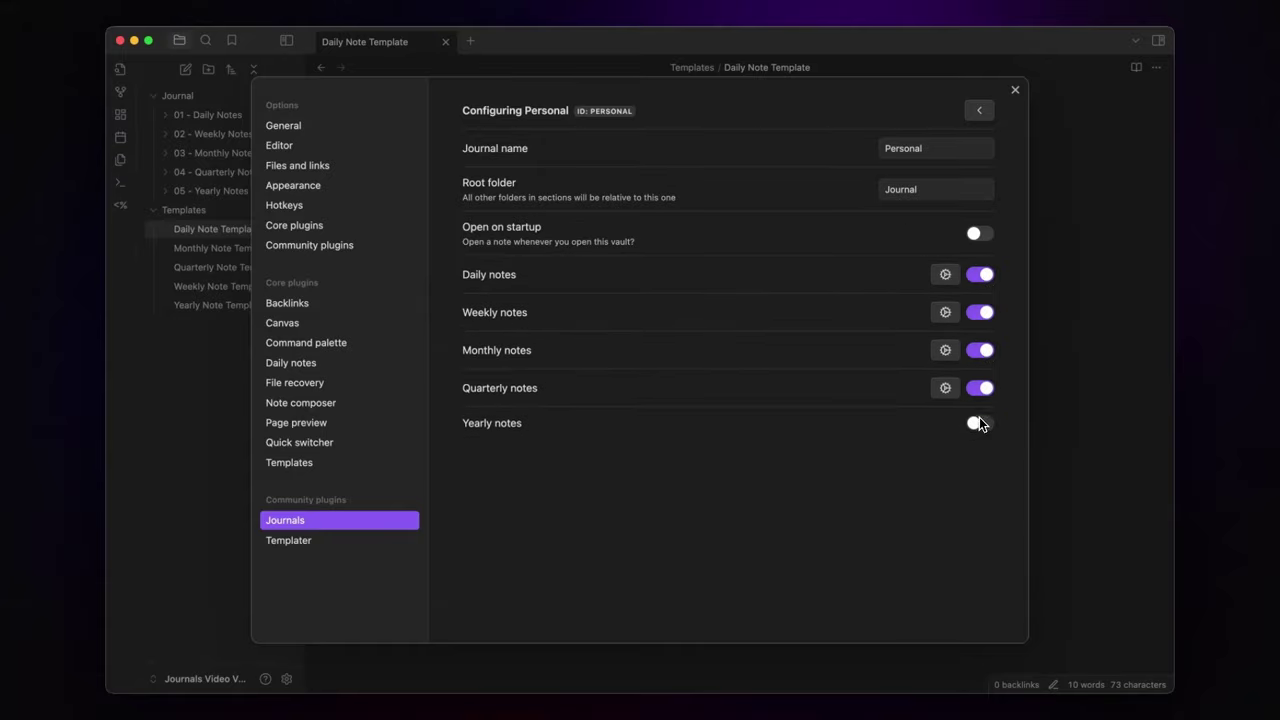
{"action": "left_click", "coordinate": [979, 424]}
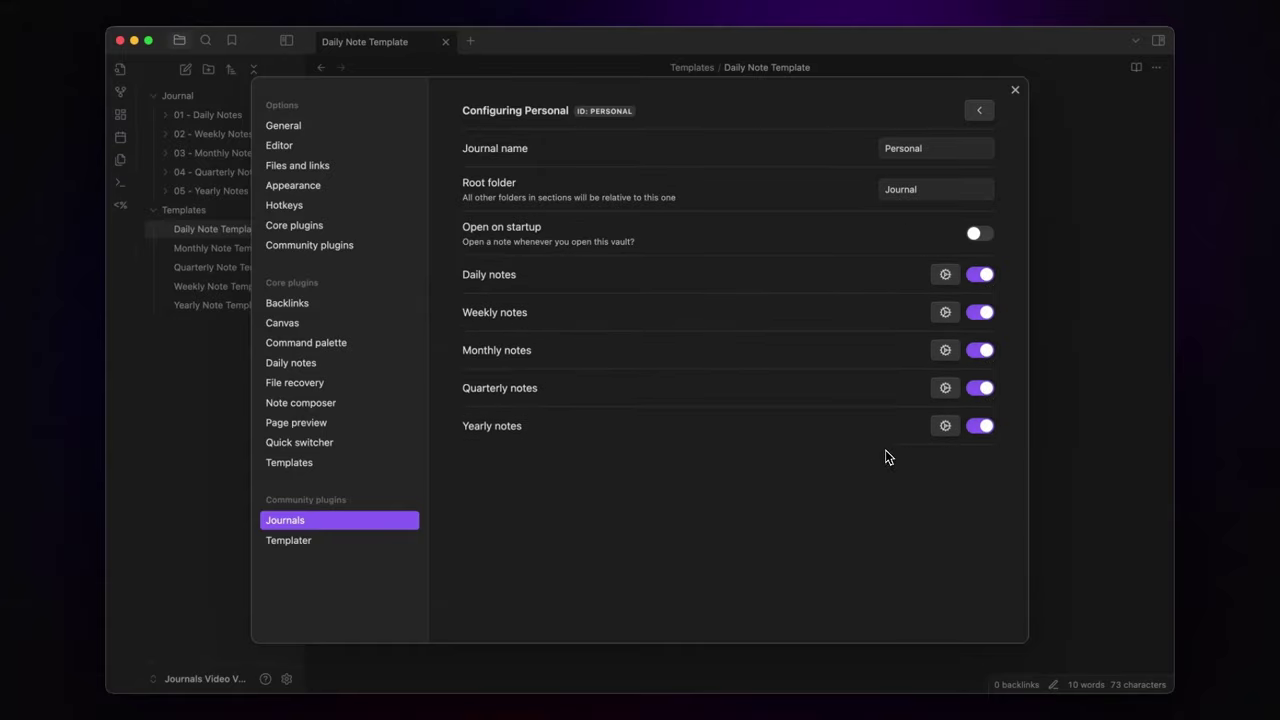
Step: Configure daily notes to use the folder 01 - Daily Notes and the template Templates/Daily Note Template.md
{"action": "left_click", "coordinate": [945, 274]}
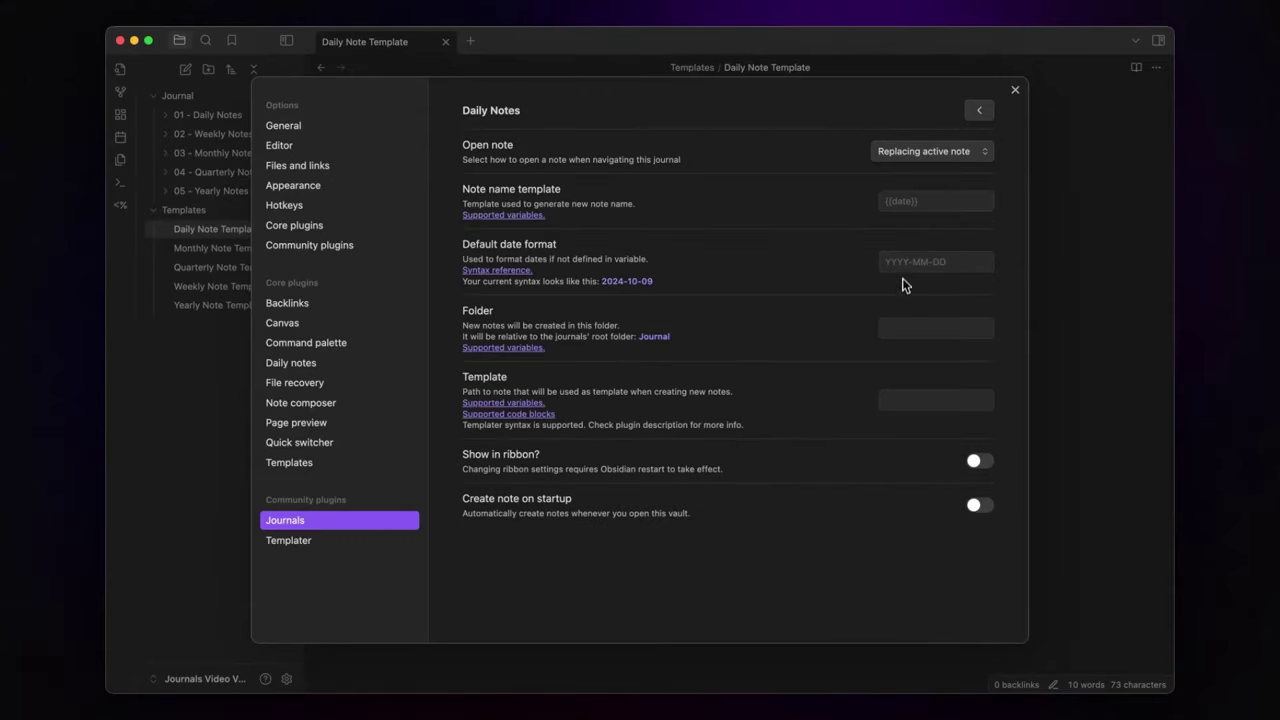
{"action": "left_click", "coordinate": [894, 330]}
{"action": "left_click", "coordinate": [926, 368]}
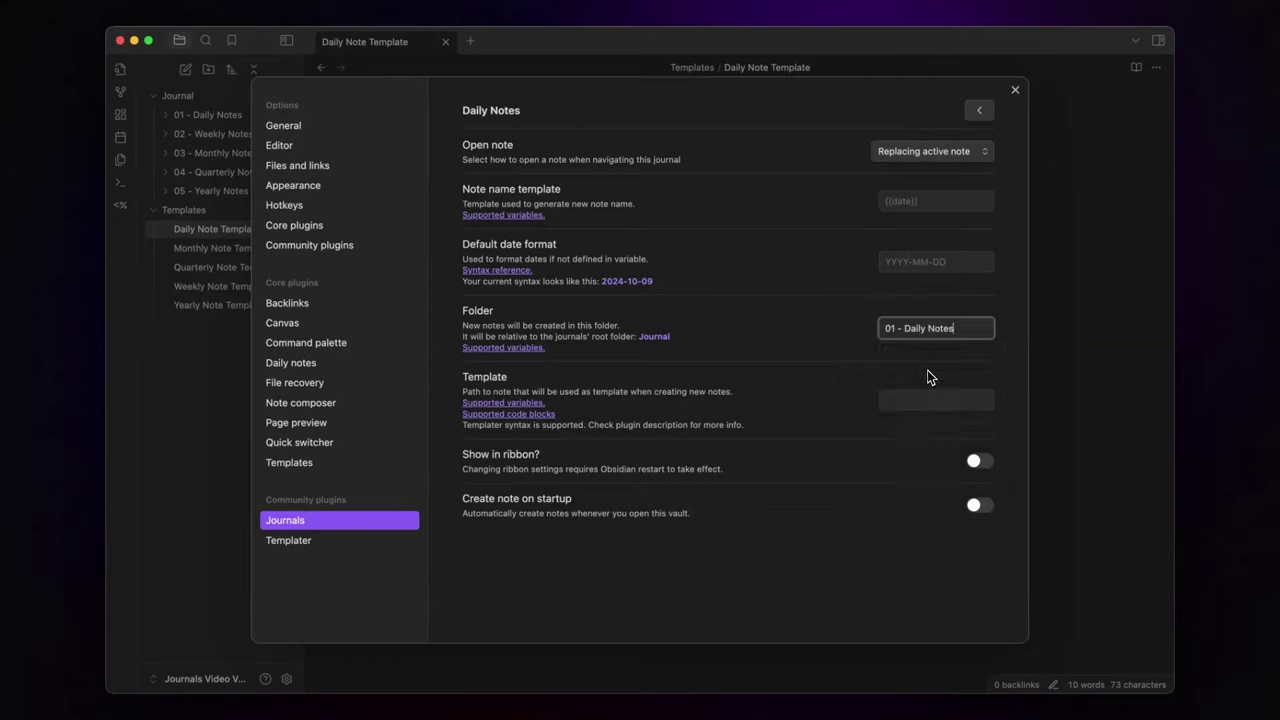
{"action": "left_click", "coordinate": [912, 402]}
{"action": "type", "text": "templ"}
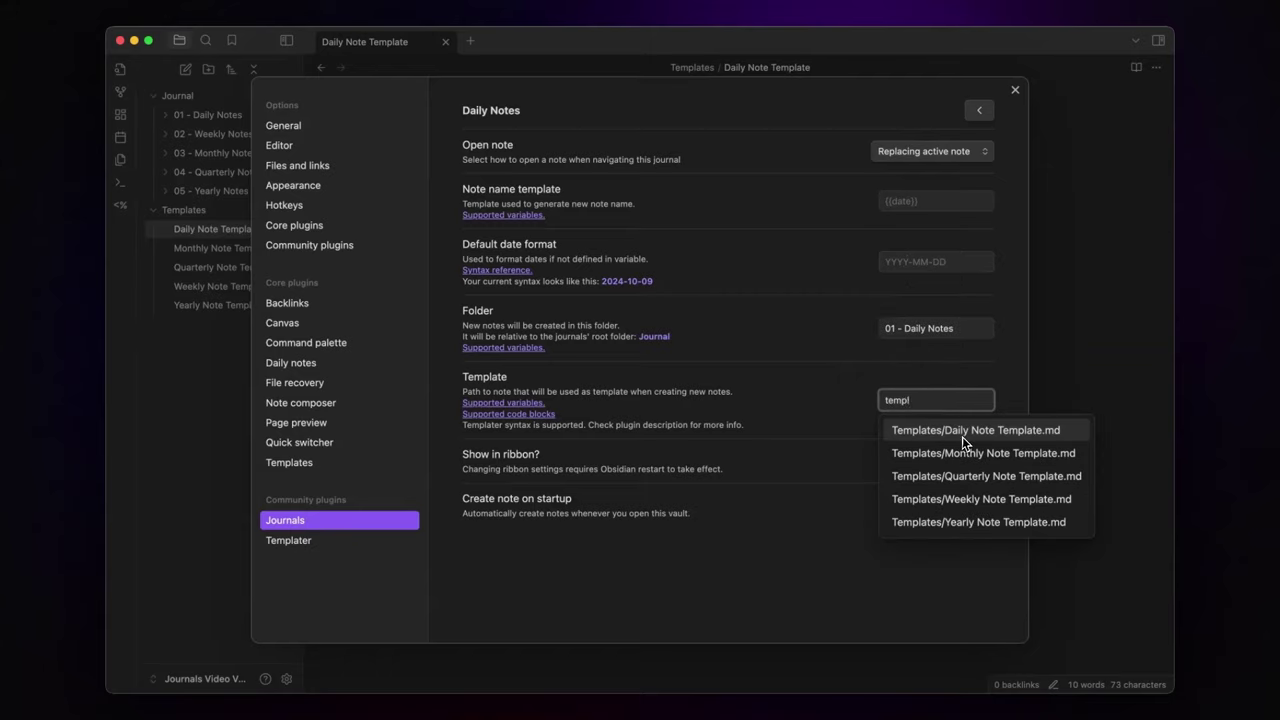
{"action": "left_click", "coordinate": [962, 432]}
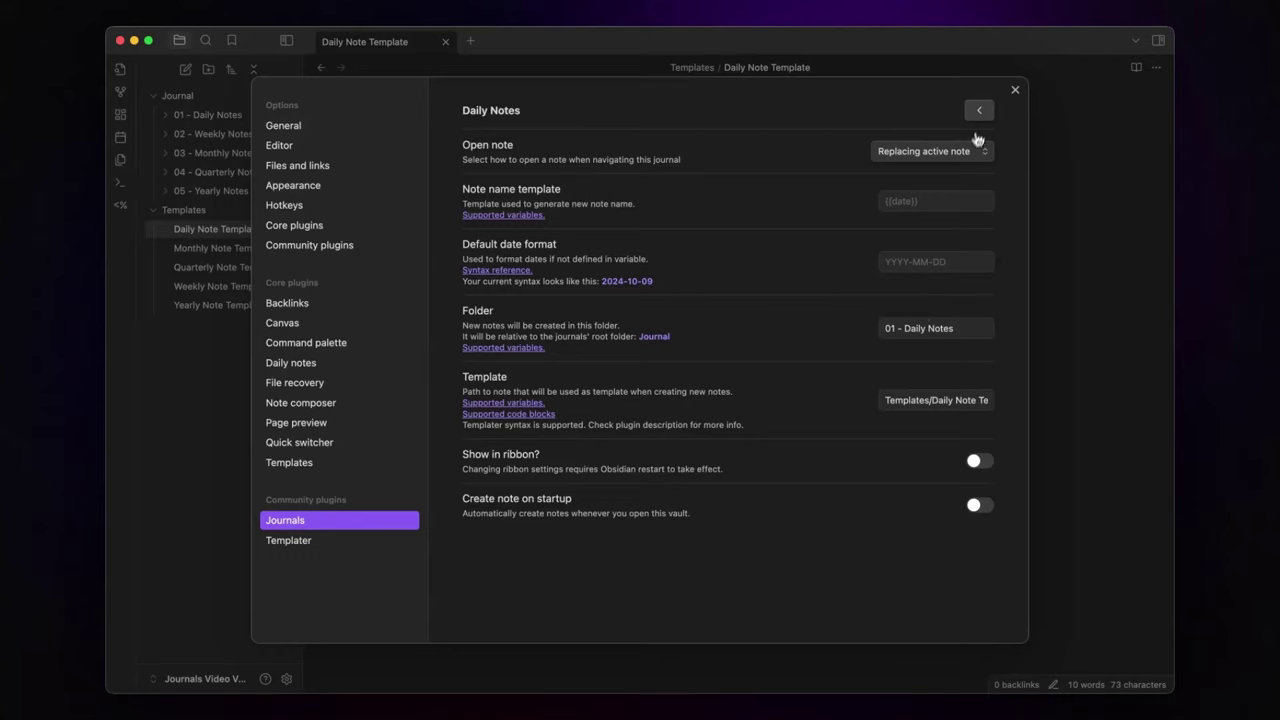
{"action": "left_click", "coordinate": [977, 112]}
Step: Configure weekly notes to use the folder 02 - Weekly Notes and the template Templates/Weekly Note Template.md
{"action": "left_click", "coordinate": [945, 313]}
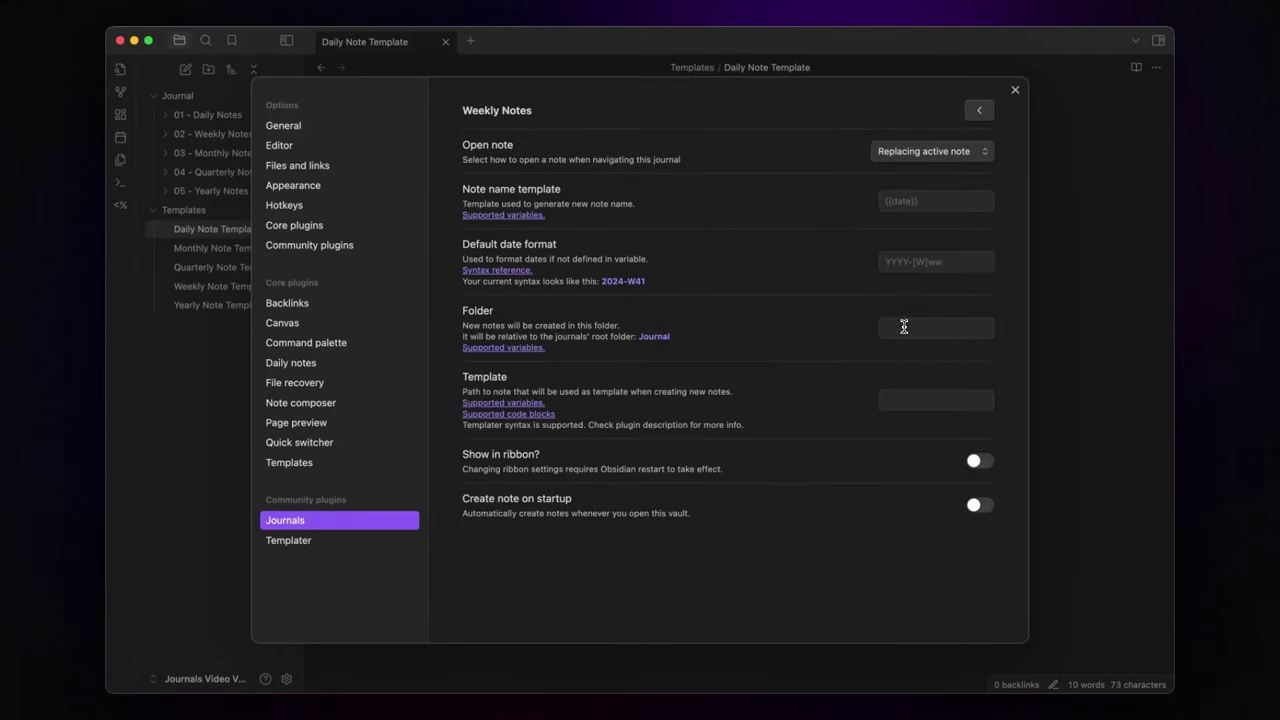
{"action": "left_click", "coordinate": [903, 327]}
{"action": "left_click", "coordinate": [915, 398]}
{"action": "left_click", "coordinate": [914, 401]}
{"action": "type", "text": "tem"}
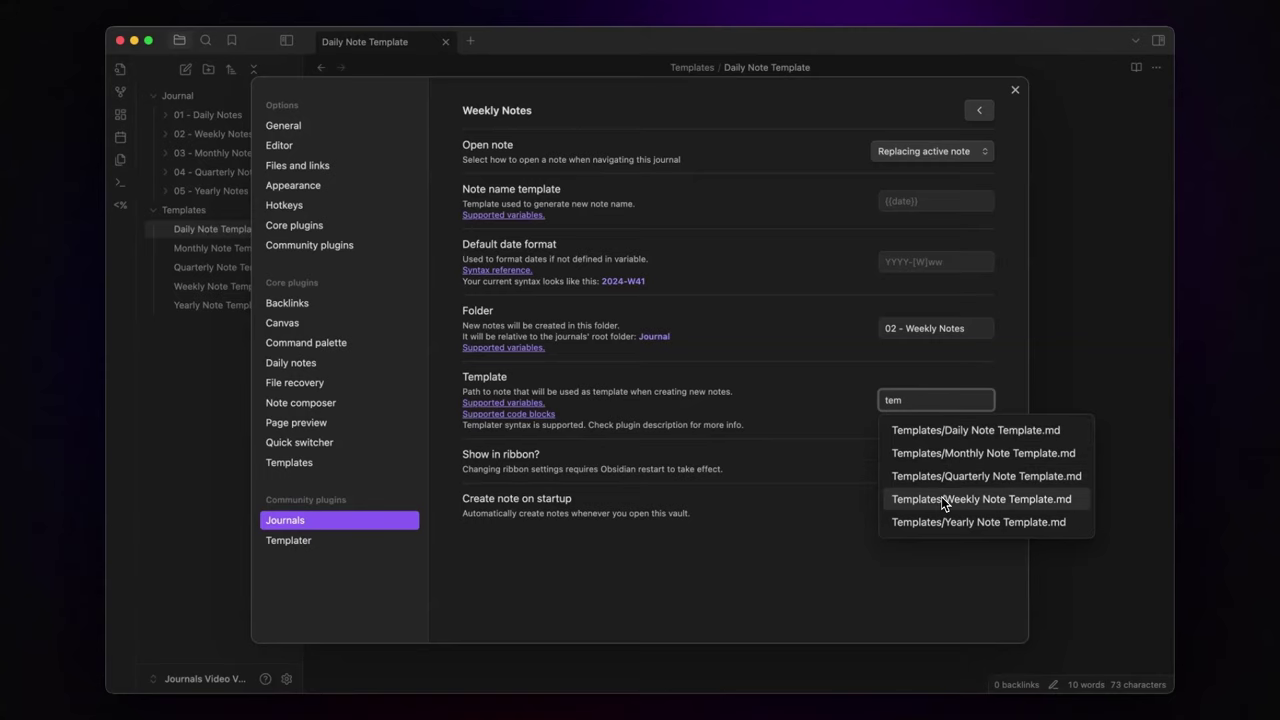
{"action": "left_click", "coordinate": [966, 498]}
{"action": "left_click", "coordinate": [979, 110]}
Step: Configure monthly notes to use the folder 03 - Monthly Notes and the template Templates/Monthly Note Template.md
{"action": "left_click", "coordinate": [945, 350]}
{"action": "left_click", "coordinate": [903, 327]}
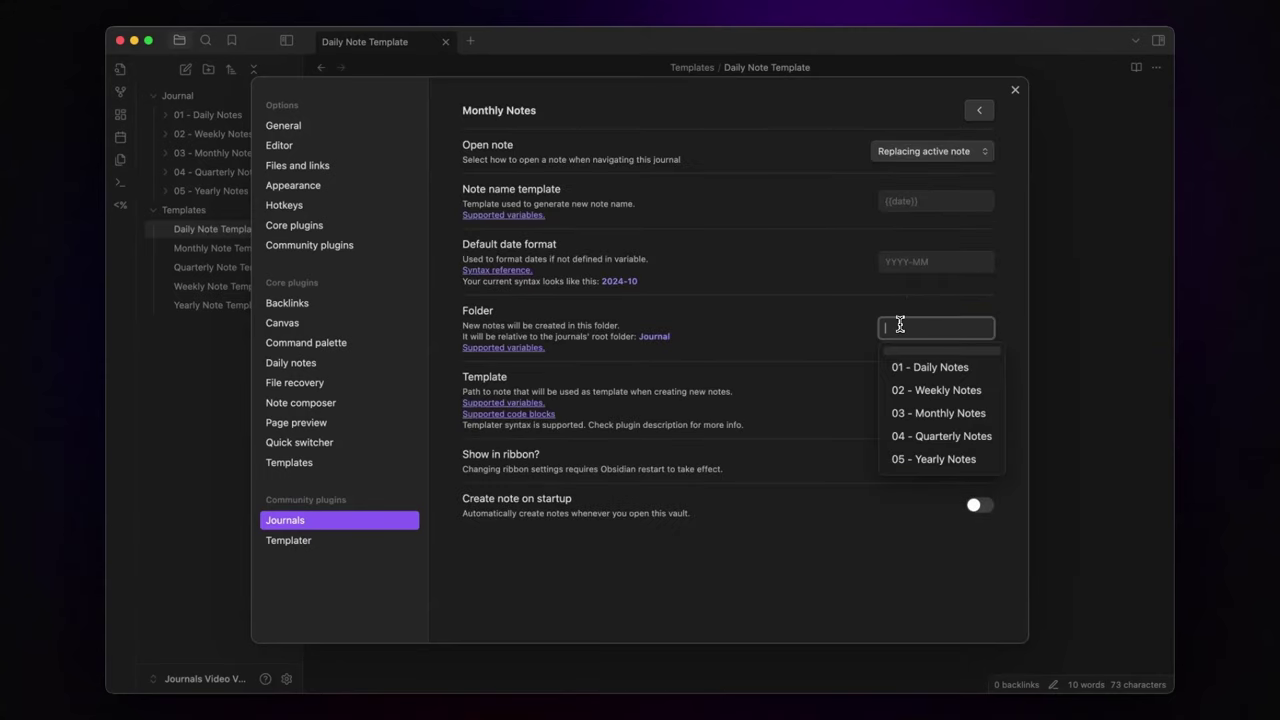
{"action": "left_click", "coordinate": [905, 414]}
{"action": "left_click", "coordinate": [922, 400]}
{"action": "type", "text": "tem"}
{"action": "left_click", "coordinate": [951, 454]}
{"action": "left_click", "coordinate": [979, 110]}
Step: Configure quarterly notes to use the folder 04 - Quarterly Notes and the template Templates/Quarterly Note Template.md
{"action": "left_click", "coordinate": [945, 388]}
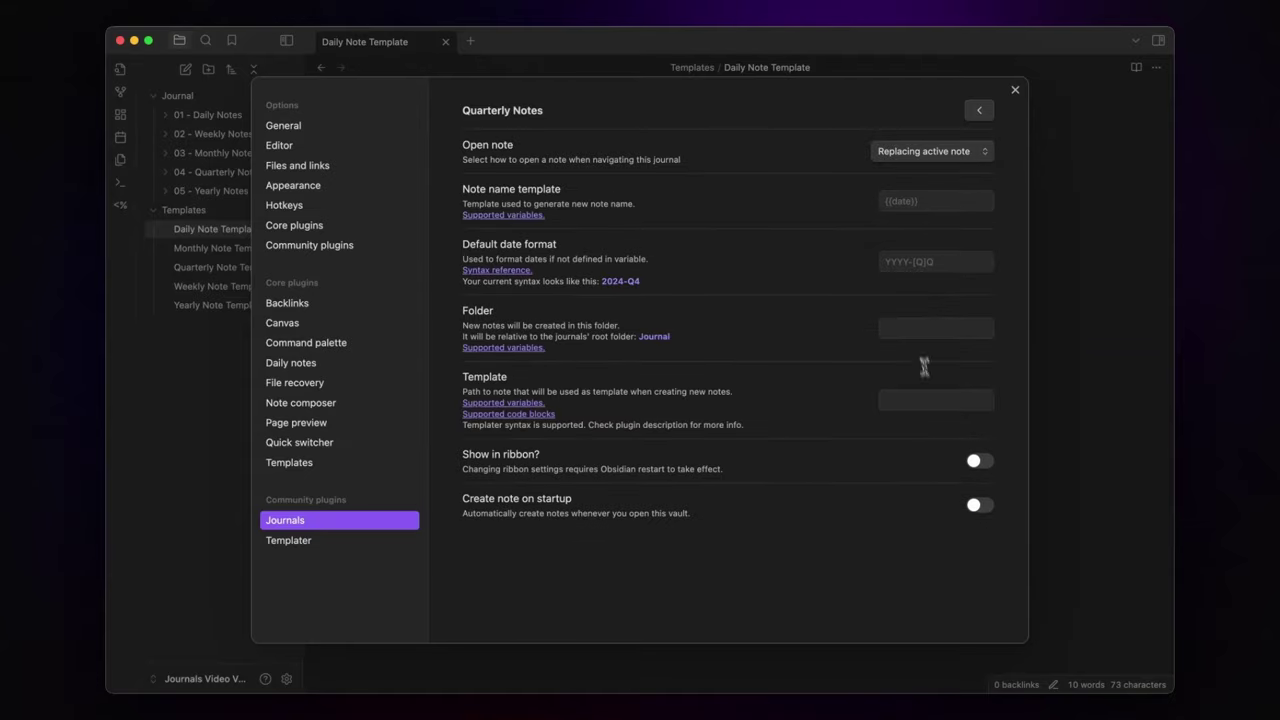
{"action": "left_click", "coordinate": [920, 330]}
{"action": "left_click", "coordinate": [930, 434]}
{"action": "left_click", "coordinate": [930, 399]}
{"action": "type", "text": "te"}
{"action": "left_click", "coordinate": [966, 476]}
{"action": "left_click", "coordinate": [979, 110]}
Step: Configure yearly notes with the folder 05 - Yearly Notes and the template Templates/Yearly Note Template.md, and return to the plugin's main settings
{"action": "left_click", "coordinate": [945, 426]}
{"action": "left_click", "coordinate": [931, 328]}
{"action": "left_click", "coordinate": [931, 457]}
{"action": "left_click", "coordinate": [929, 400]}
{"action": "type", "text": "te"}
{"action": "left_click", "coordinate": [941, 521]}
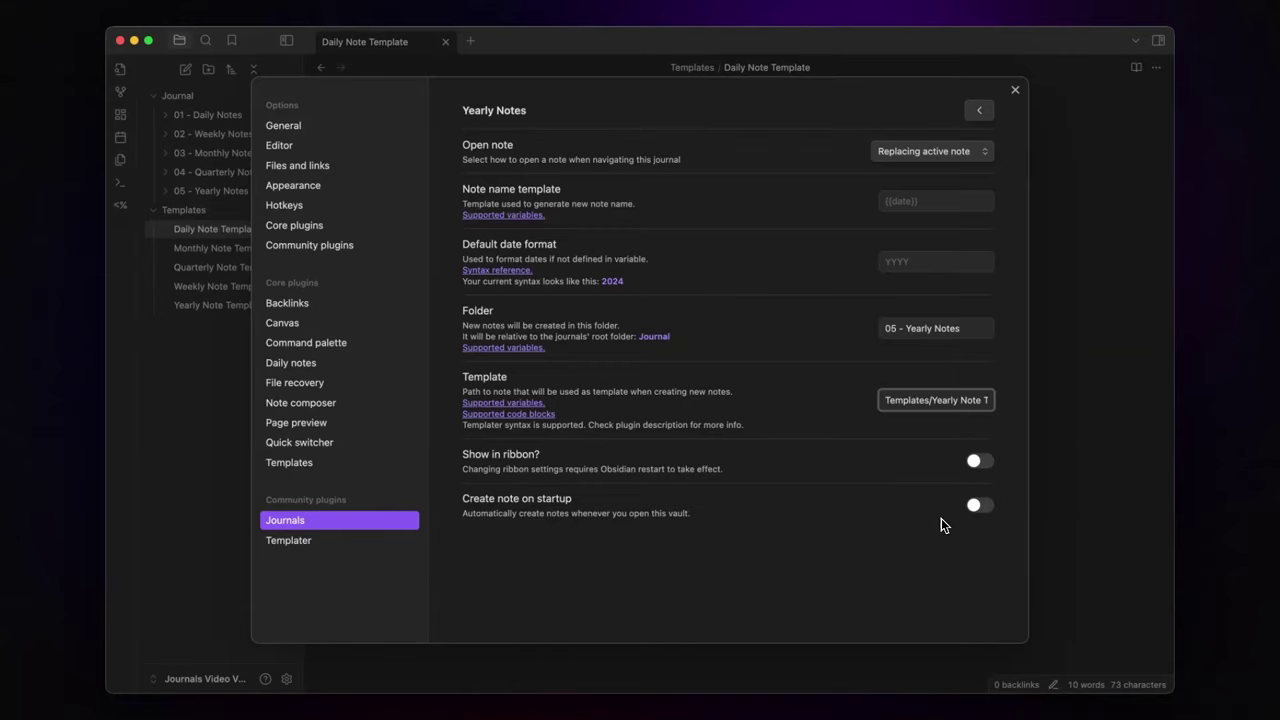
{"action": "left_click", "coordinate": [977, 112]}
{"action": "left_click", "coordinate": [977, 112]}
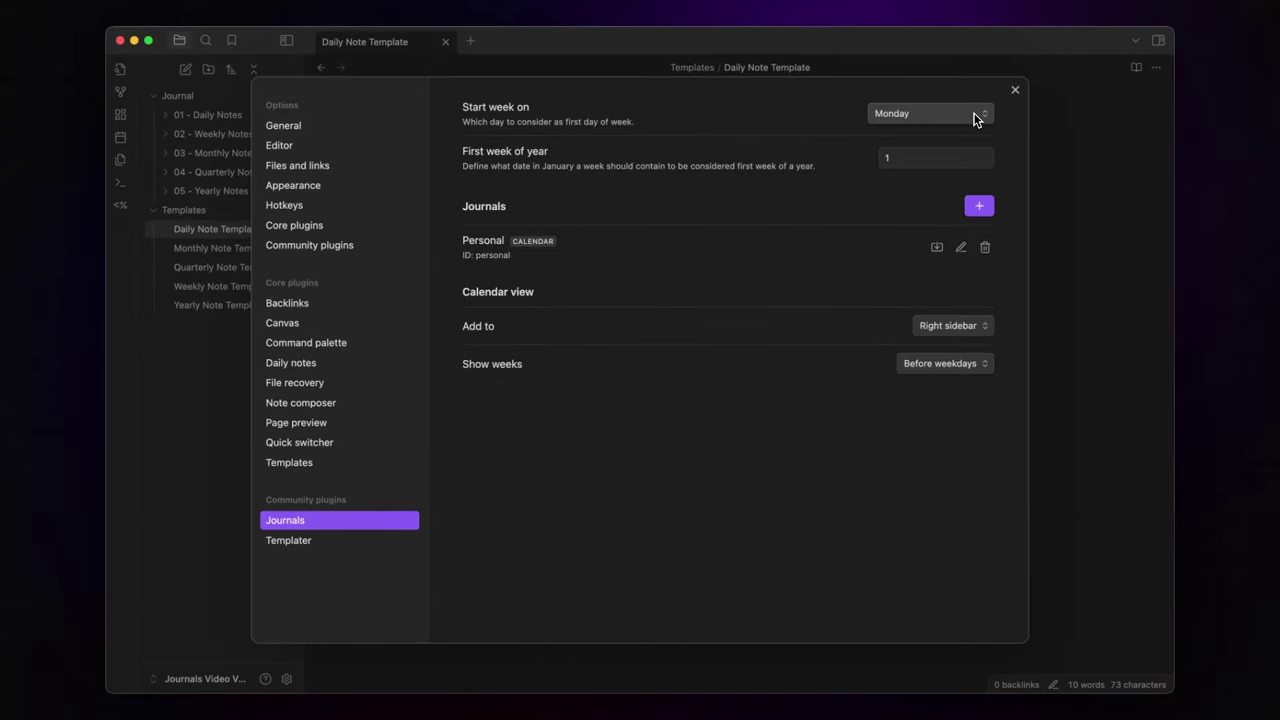
Step: Place the journal calendar view in the left sidebar and close the settings
{"action": "left_click", "coordinate": [940, 326]}
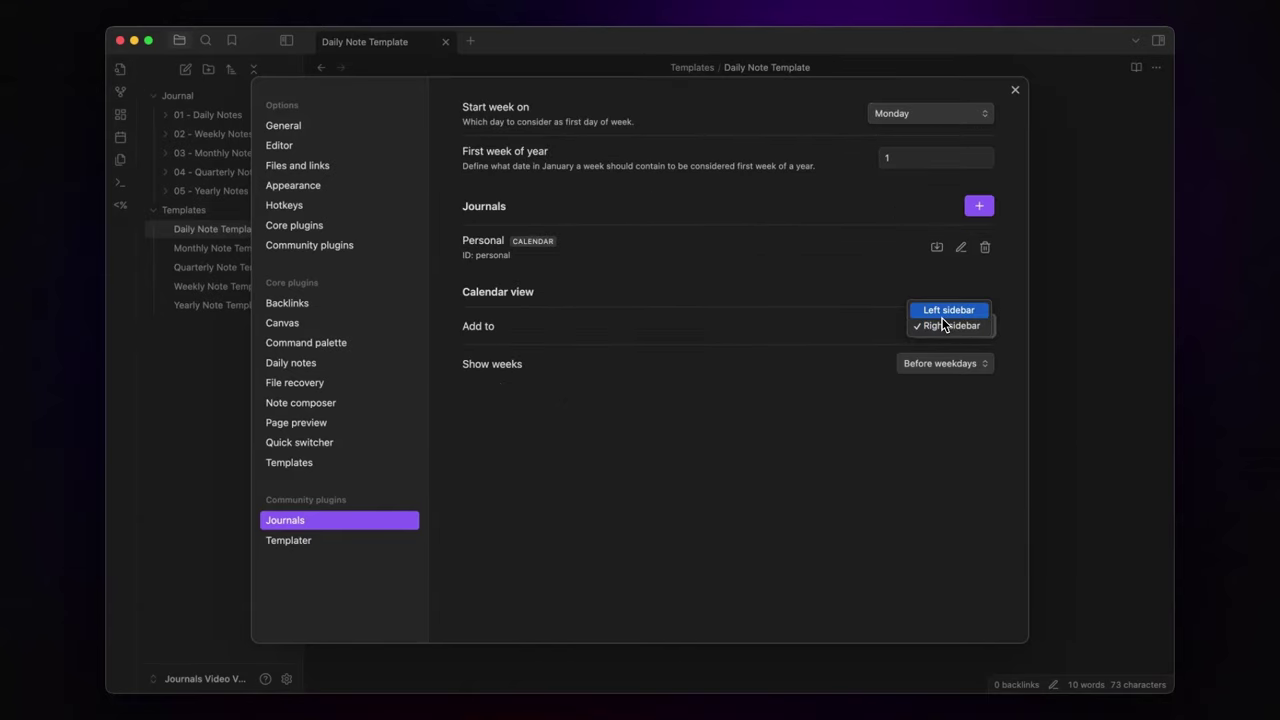
{"action": "left_click", "coordinate": [942, 318]}
{"action": "left_click", "coordinate": [1015, 91]}
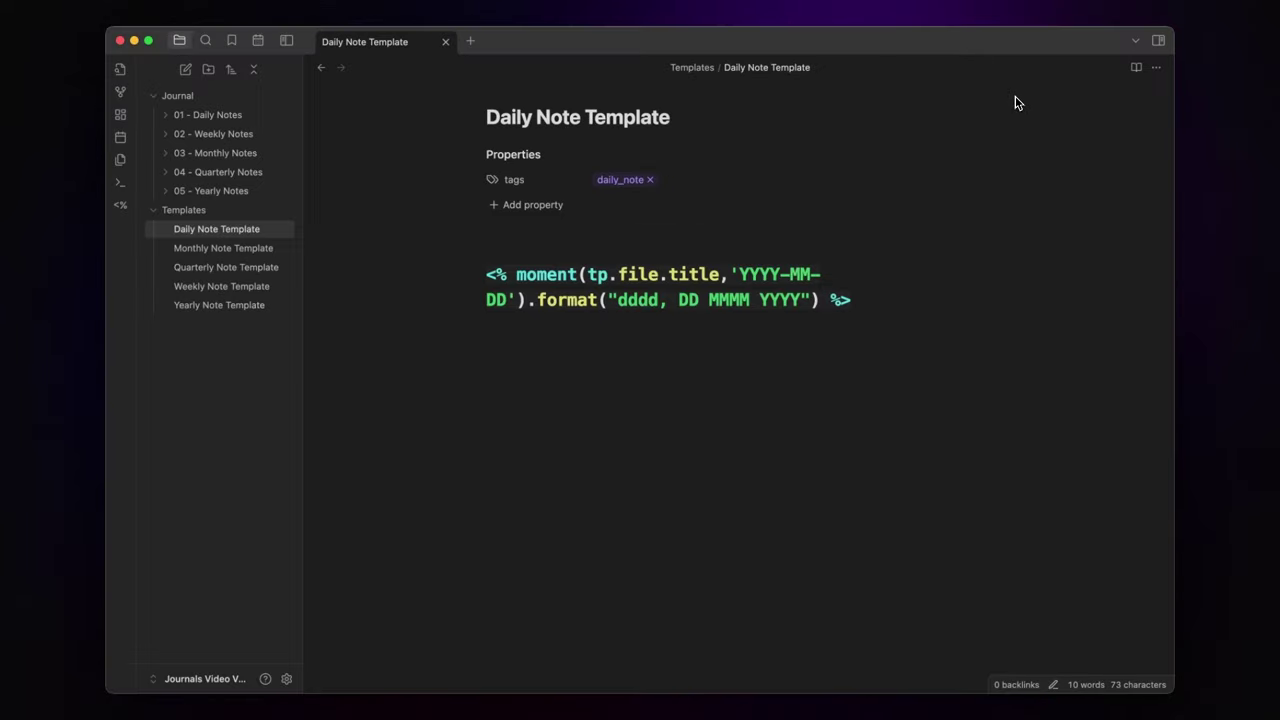
Step: Move the journal calendar into its own pane below the file list, then make that pane shorter and the sidebar wider
{"action": "left_click_drag", "start_coordinate": [257, 40], "coordinate": [154, 480]}
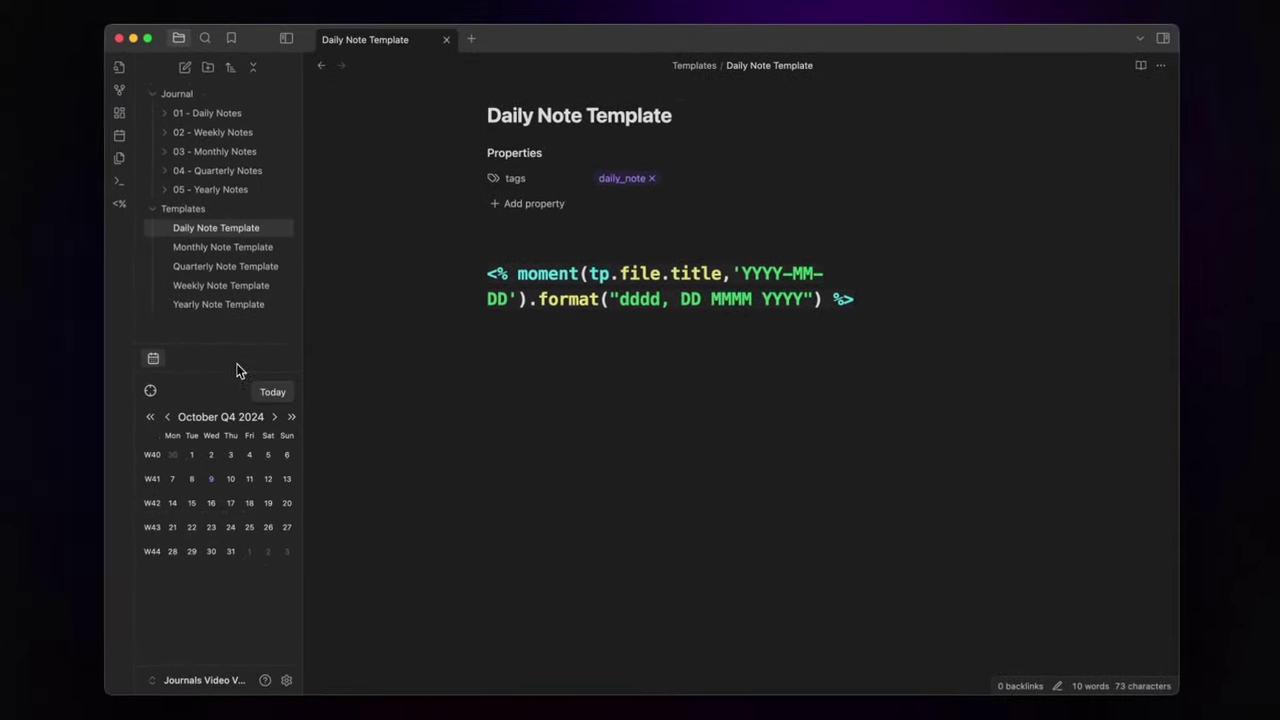
{"action": "left_click_drag", "start_coordinate": [243, 340], "coordinate": [244, 426]}
{"action": "left_click_drag", "start_coordinate": [300, 388], "coordinate": [334, 388]}
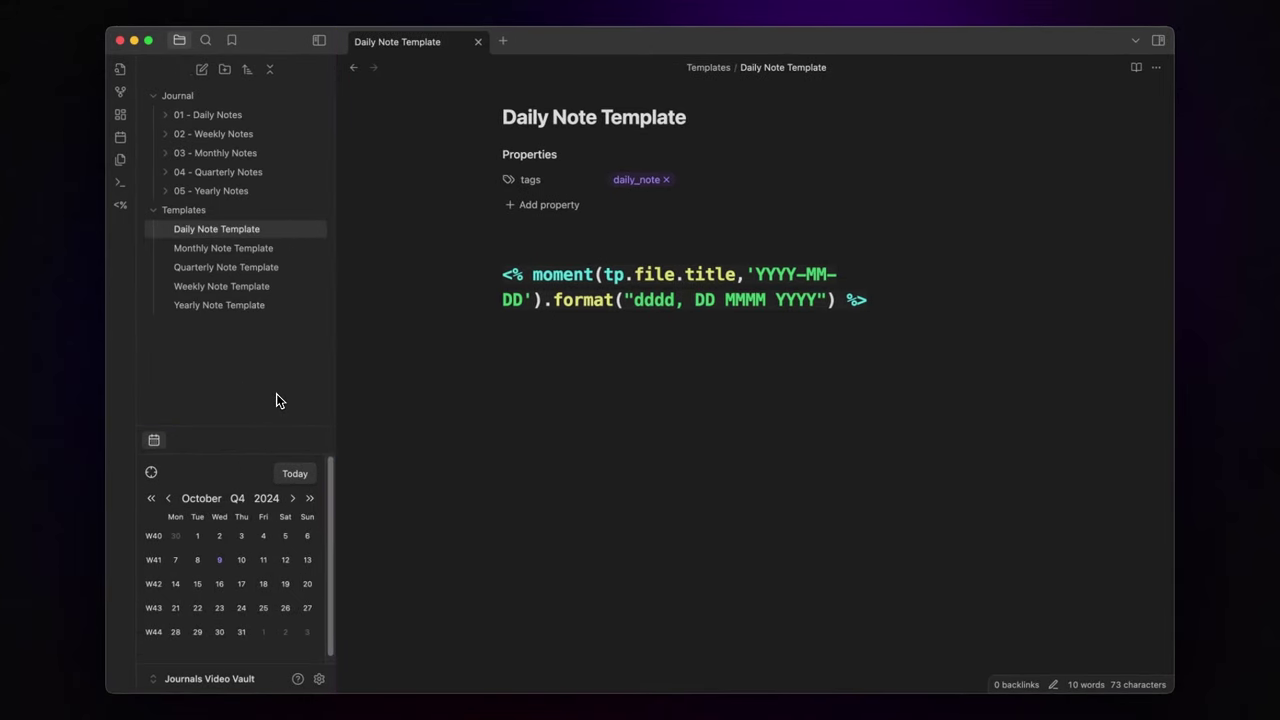
Step: Create the notes for 9 October 2024, week 41, October, Q4 and the year 2024 from the journal calendar
{"action": "left_click", "coordinate": [219, 562]}
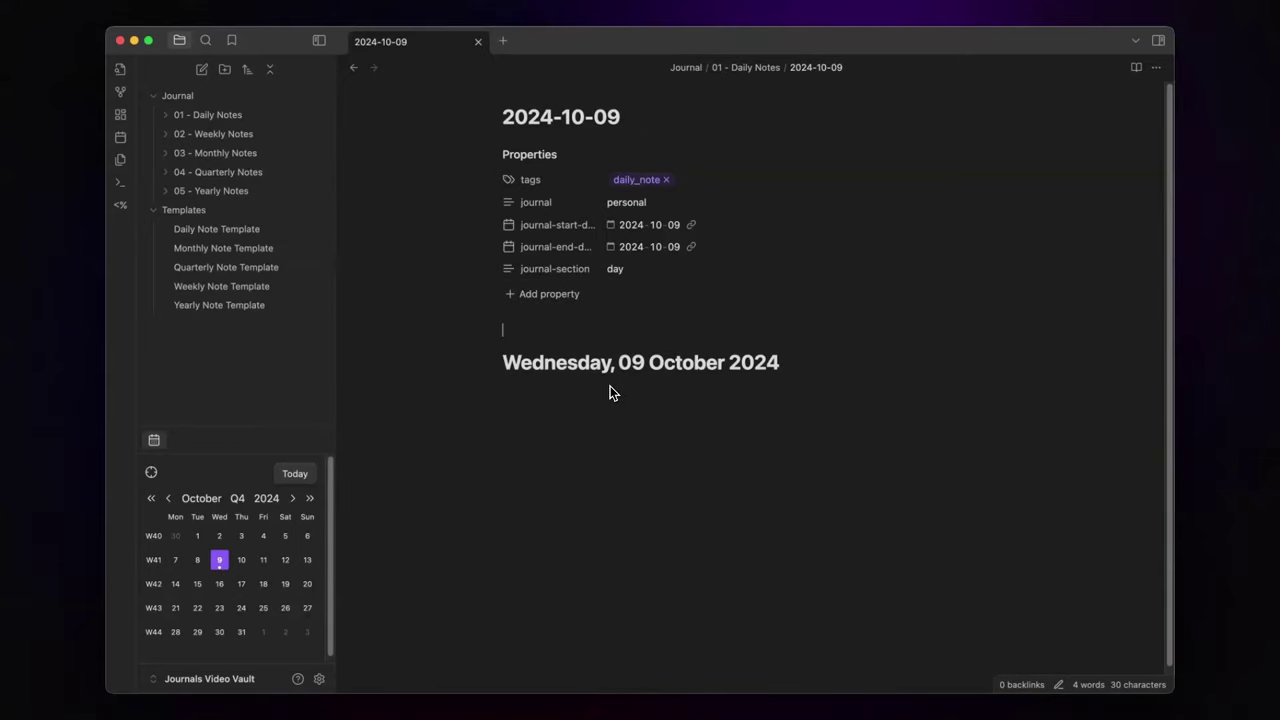
{"action": "left_click", "coordinate": [154, 564]}
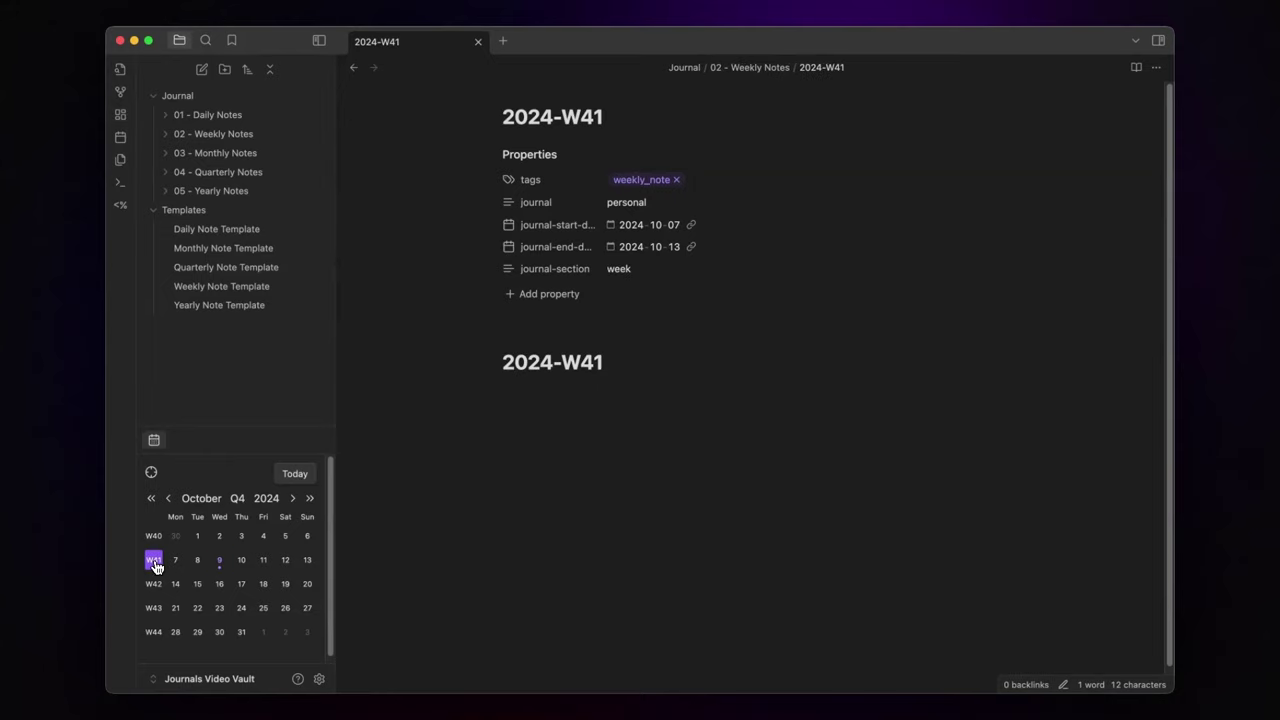
{"action": "left_click", "coordinate": [207, 500]}
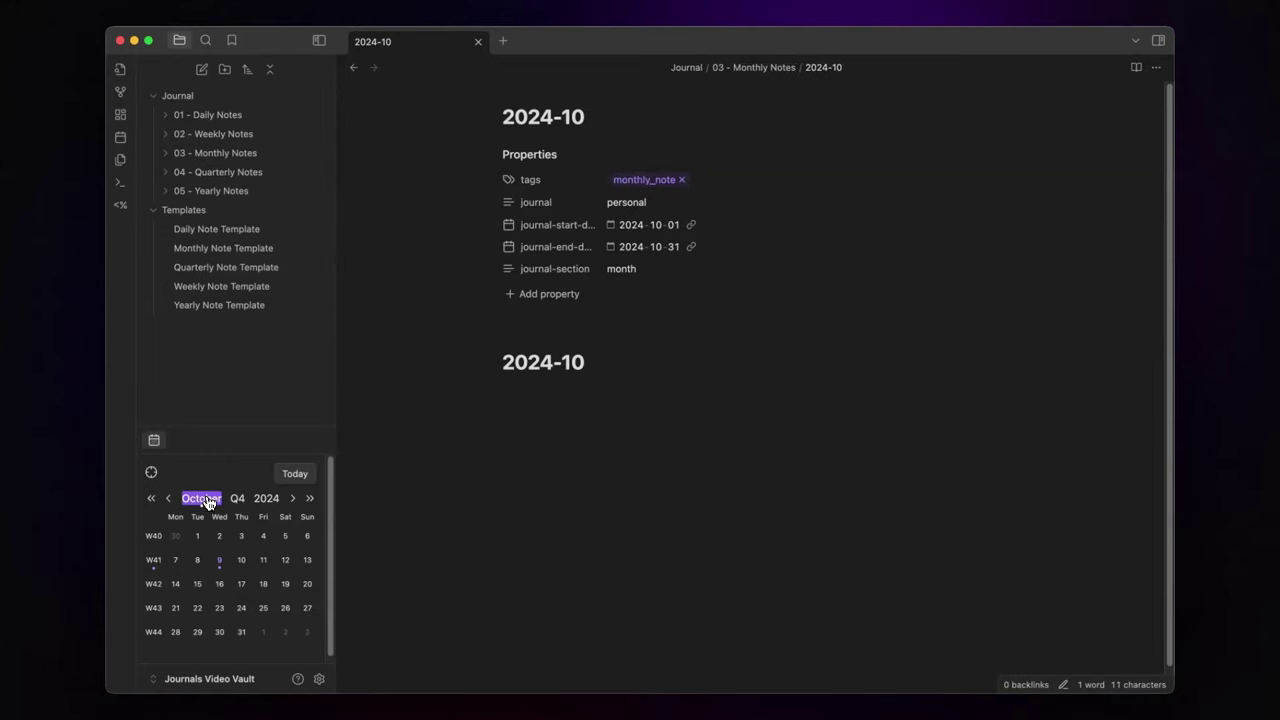
{"action": "left_click", "coordinate": [237, 499]}
{"action": "left_click", "coordinate": [266, 500]}
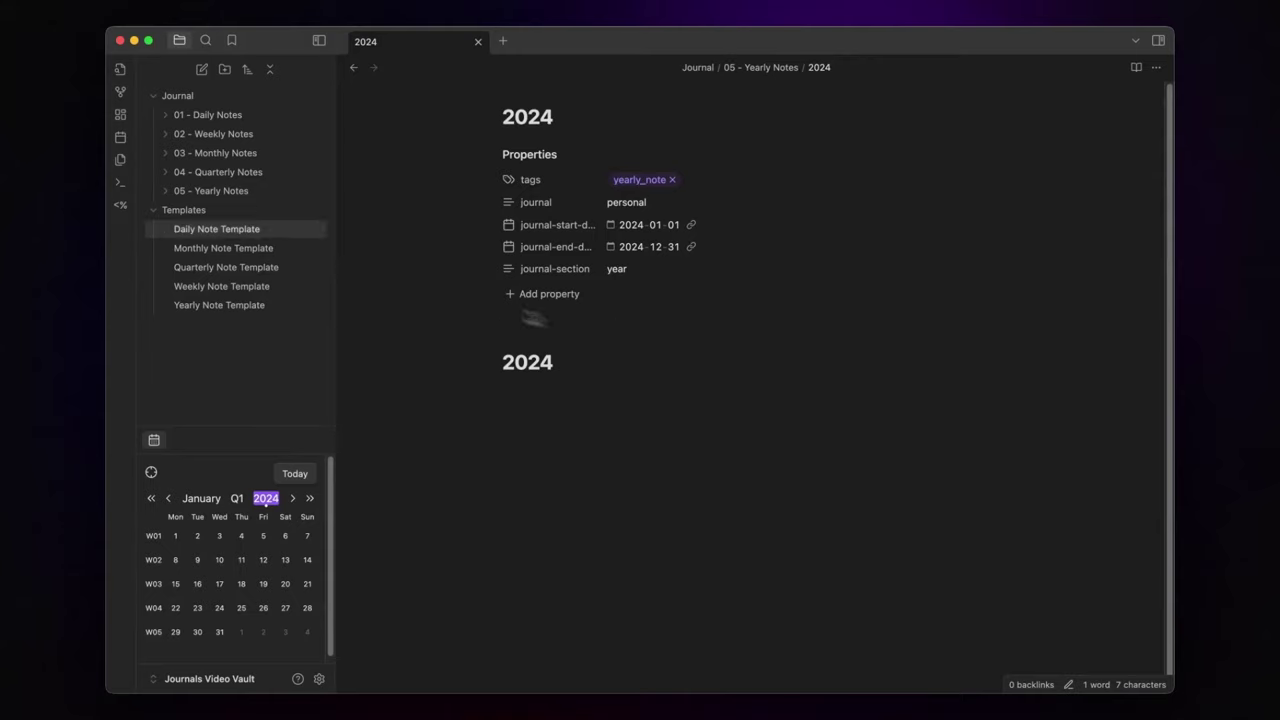
Step: Expand the daily, weekly, monthly, quarterly and yearly note folders in the file list
{"action": "left_click", "coordinate": [166, 115]}
{"action": "left_click", "coordinate": [167, 153]}
{"action": "left_click", "coordinate": [167, 191]}
{"action": "left_click", "coordinate": [166, 229]}
{"action": "left_click", "coordinate": [167, 267]}
Step: Delete the notes 2024-10-09, 2024-W41, 2024-10, 2024-Q4 and 2024 from their journal folders
{"action": "right_click", "coordinate": [210, 134]}
{"action": "left_click", "coordinate": [245, 345]}
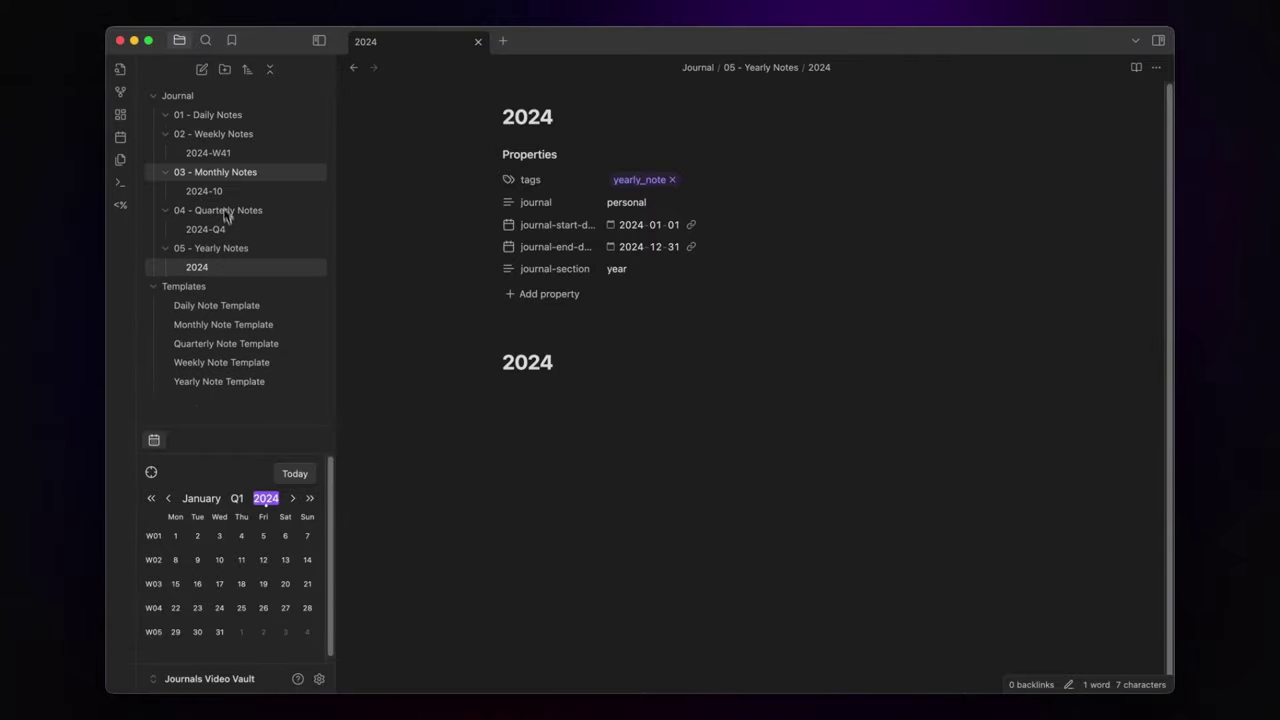
{"action": "right_click", "coordinate": [223, 153]}
{"action": "left_click", "coordinate": [246, 363]}
{"action": "right_click", "coordinate": [228, 173]}
{"action": "left_click", "coordinate": [247, 382]}
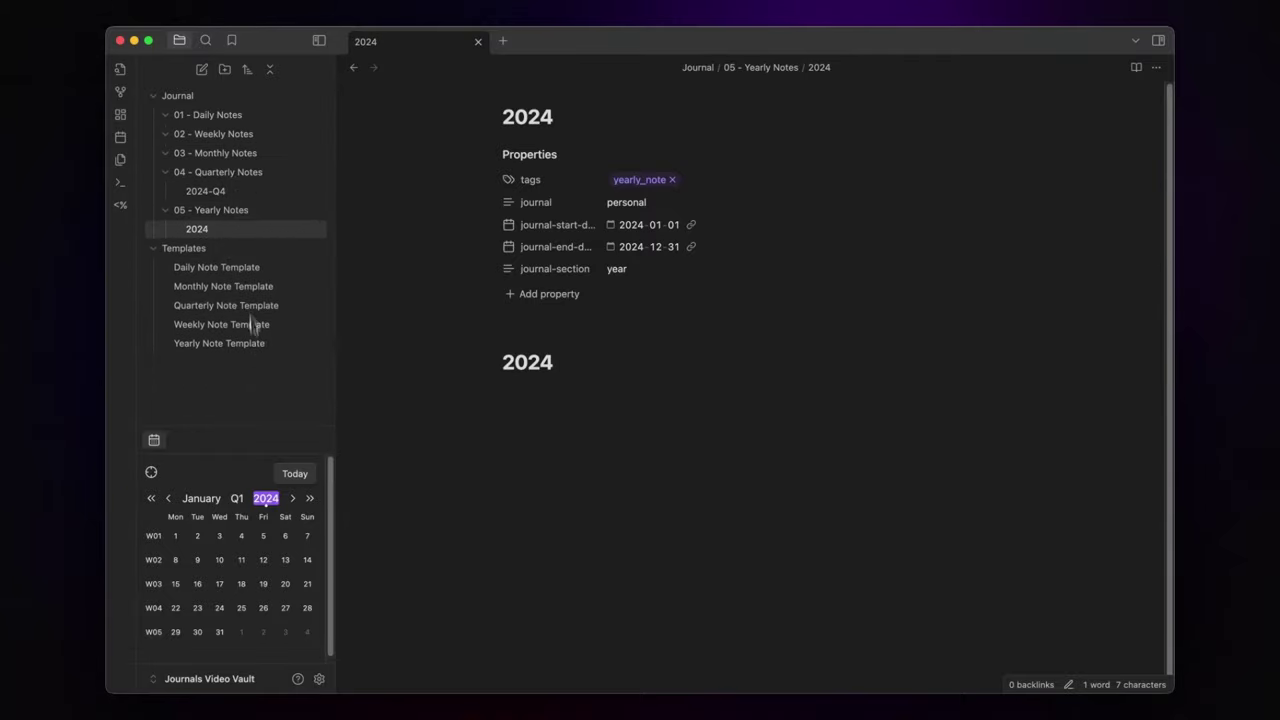
{"action": "right_click", "coordinate": [229, 191]}
{"action": "left_click", "coordinate": [250, 397]}
{"action": "right_click", "coordinate": [225, 210]}
{"action": "left_click", "coordinate": [245, 420]}
Step: Insert a calendar-nav code block above the heading of the Daily Note Template and copy the block
{"action": "left_click", "coordinate": [230, 230]}
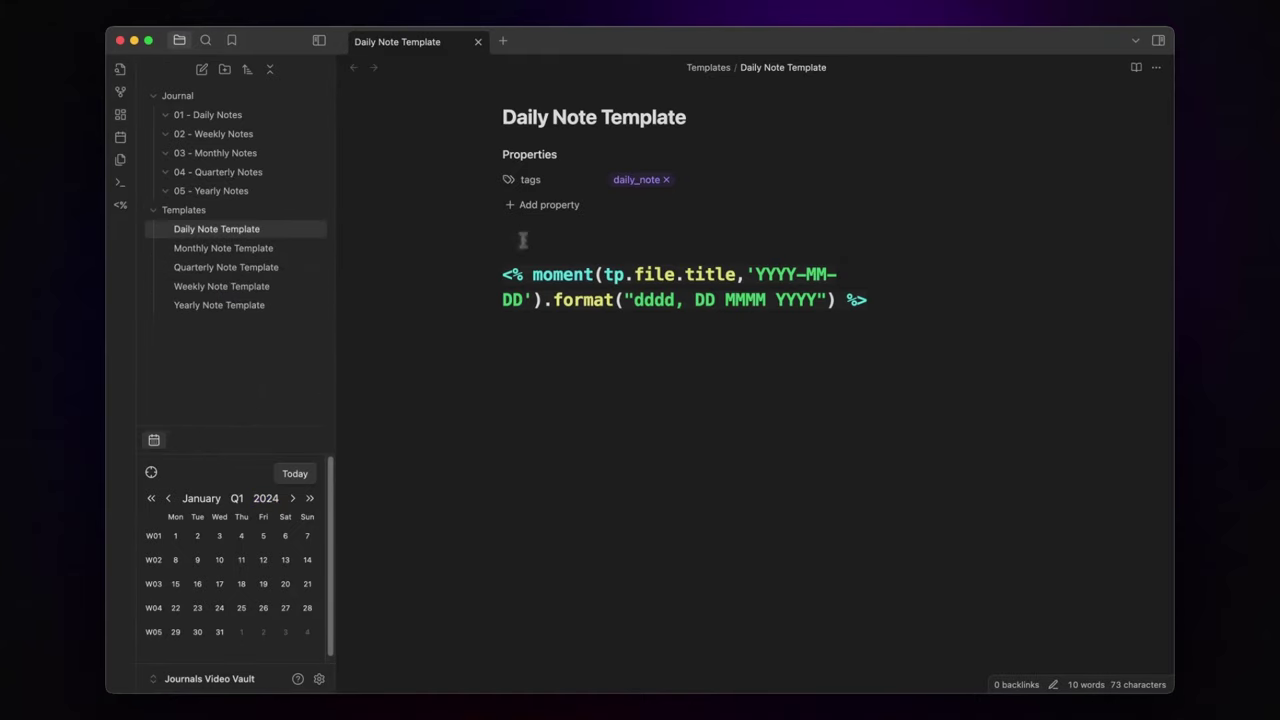
{"action": "type", "text": "```calendar-nav"}
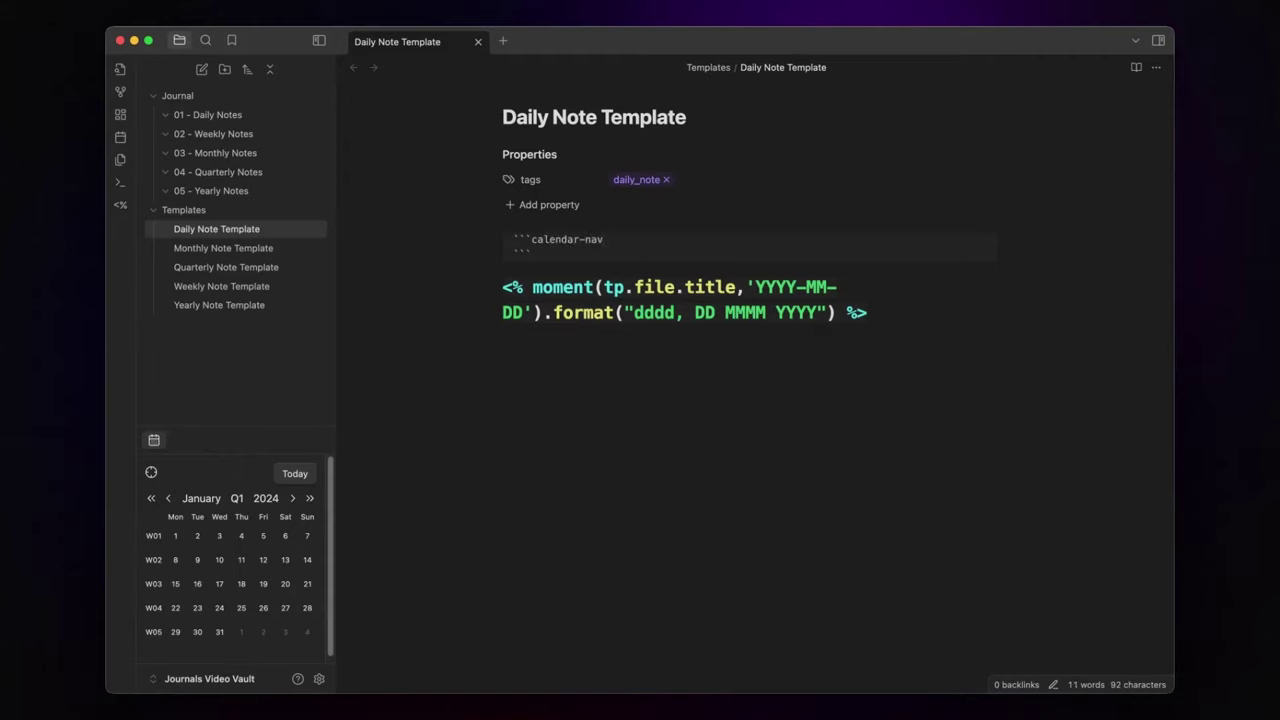
{"action": "left_click_drag", "start_coordinate": [530, 254], "coordinate": [506, 241]}
{"action": "key", "text": "cmd+c"}
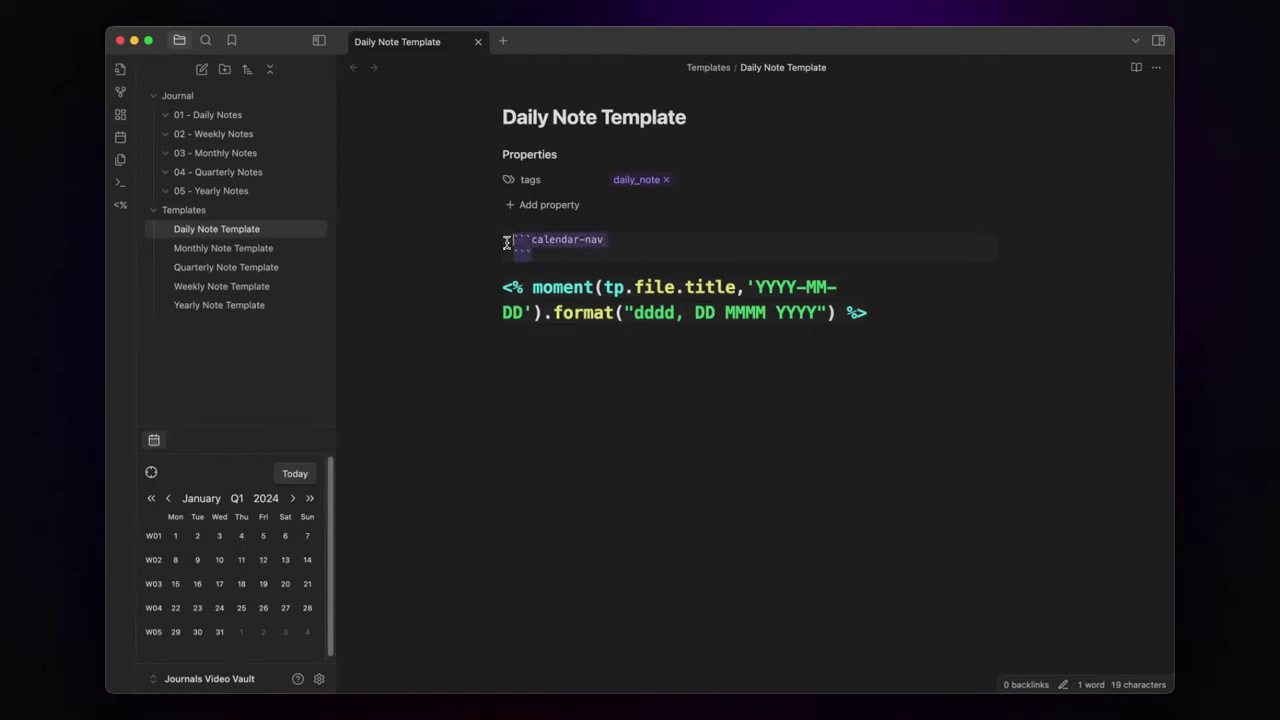
Step: Paste the calendar-nav code block above the heading in the Monthly, Quarterly, Weekly and Yearly Note Templates
{"action": "left_click", "coordinate": [280, 248]}
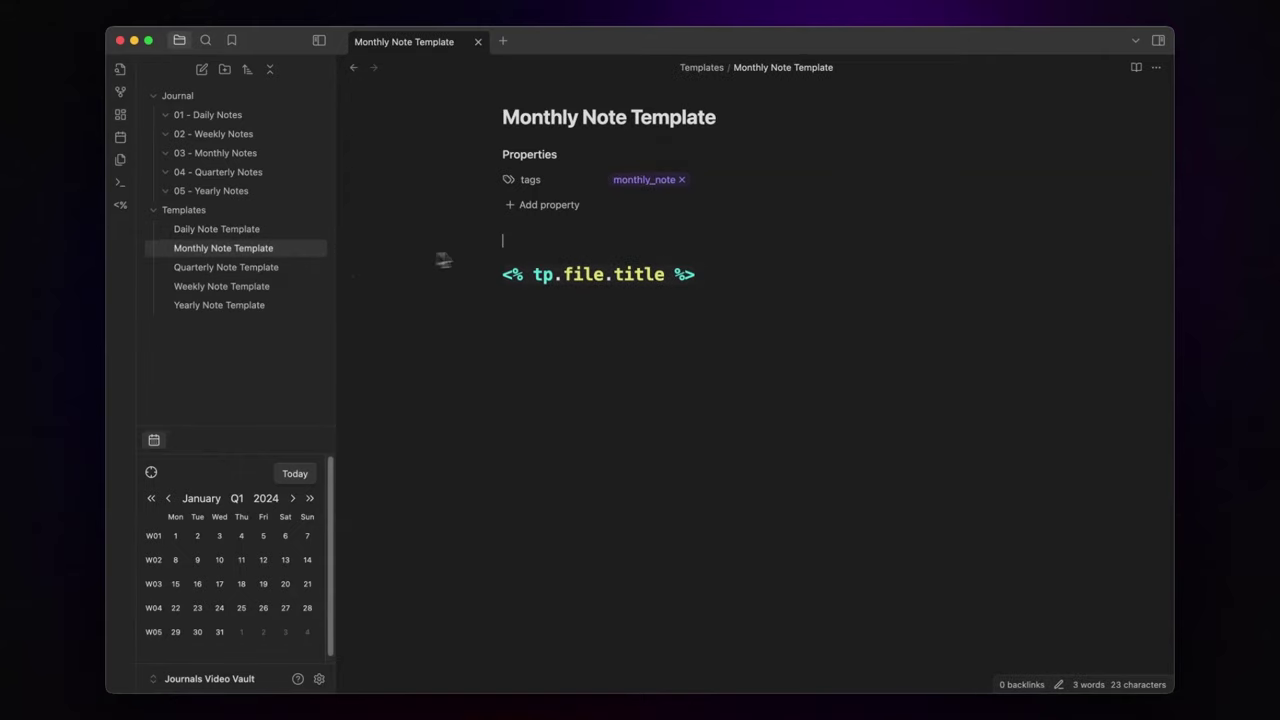
{"action": "key", "text": "cmd+v"}
{"action": "left_click", "coordinate": [242, 268]}
{"action": "key", "text": "cmd+v"}
{"action": "left_click", "coordinate": [248, 287]}
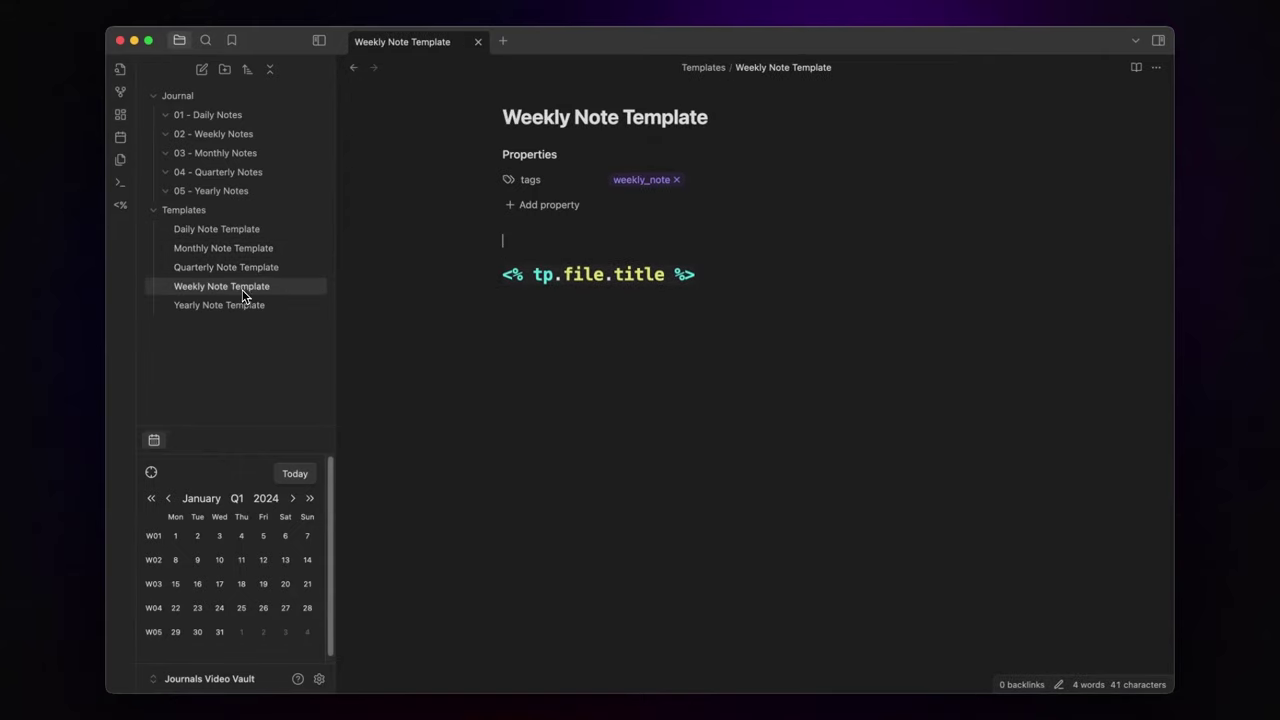
{"action": "key", "text": "cmd+v"}
{"action": "left_click", "coordinate": [232, 306]}
{"action": "key", "text": "cmd+v"}
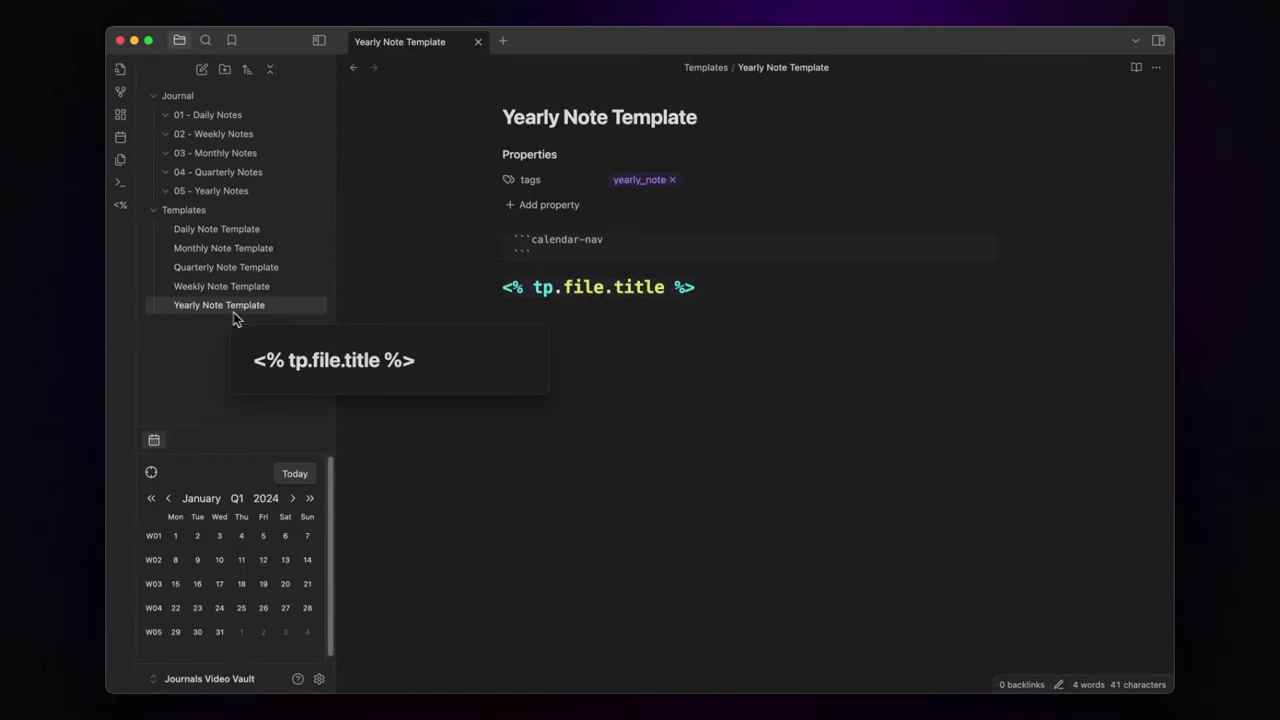
{"action": "left_click", "coordinate": [530, 459]}
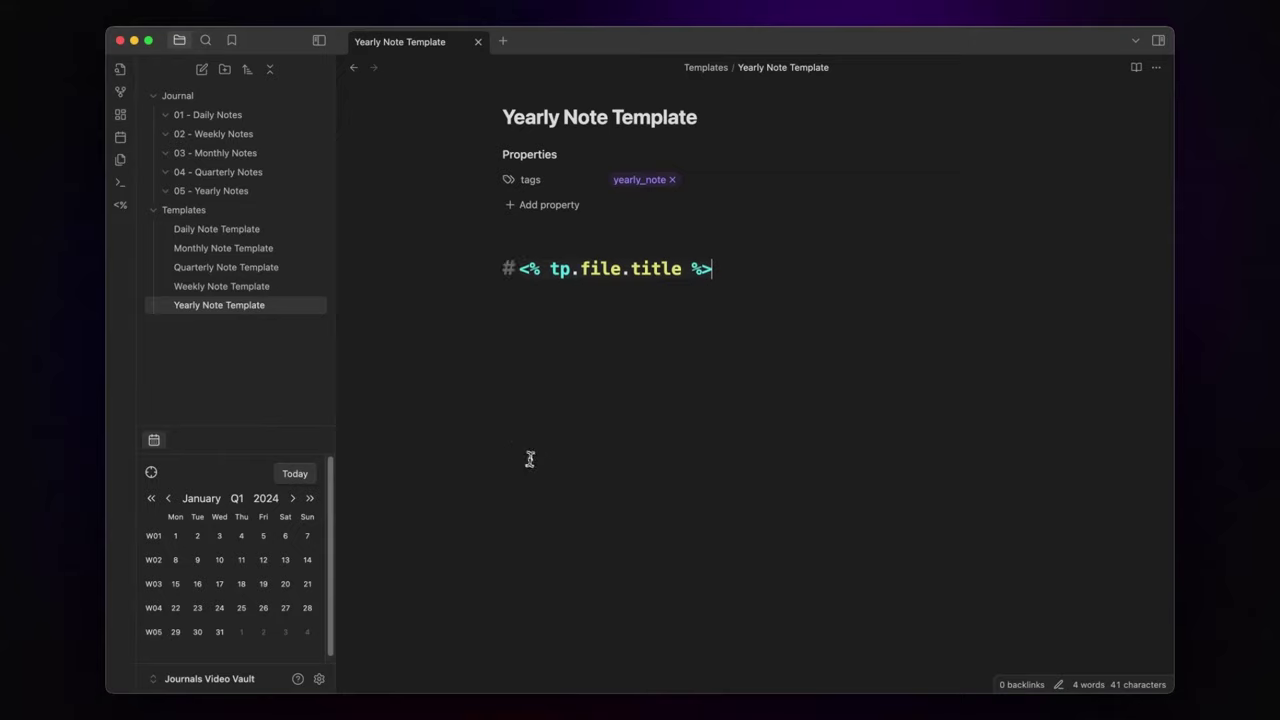
Step: Create the notes for 9 January 2024, week 2, January, Q1 and the year 2024 from the journal calendar
{"action": "left_click", "coordinate": [197, 563]}
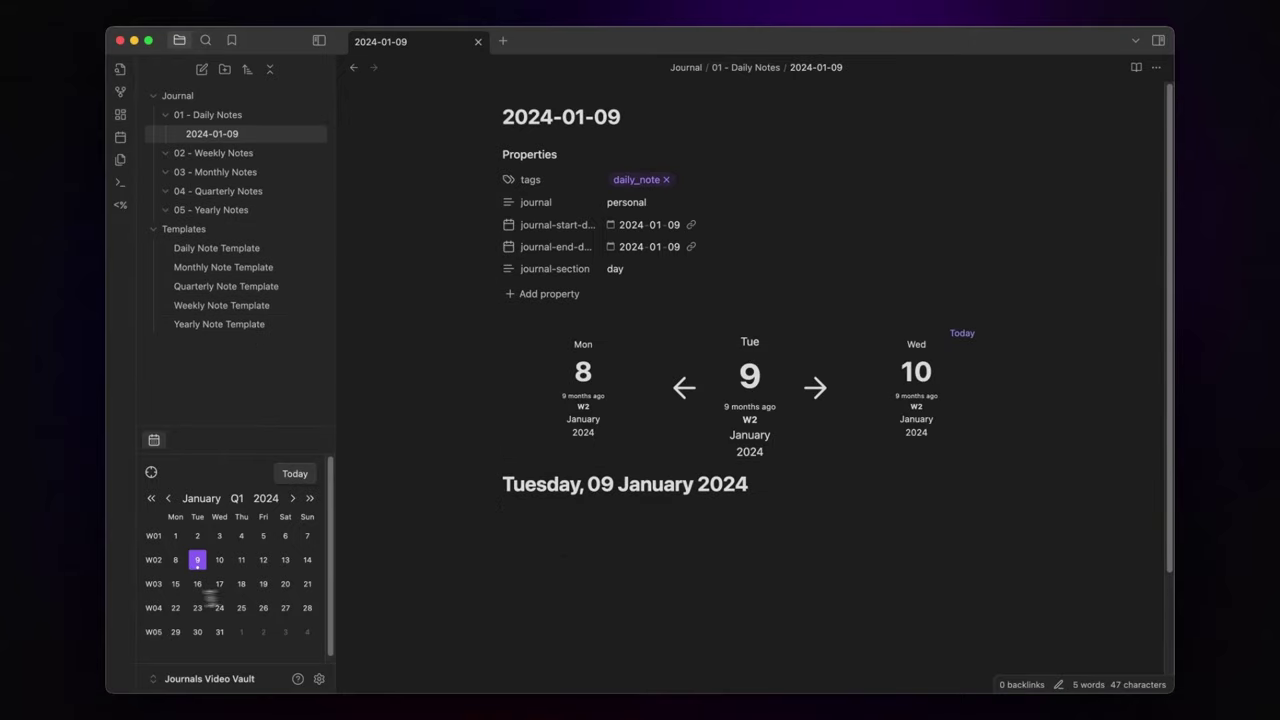
{"action": "left_click", "coordinate": [153, 563]}
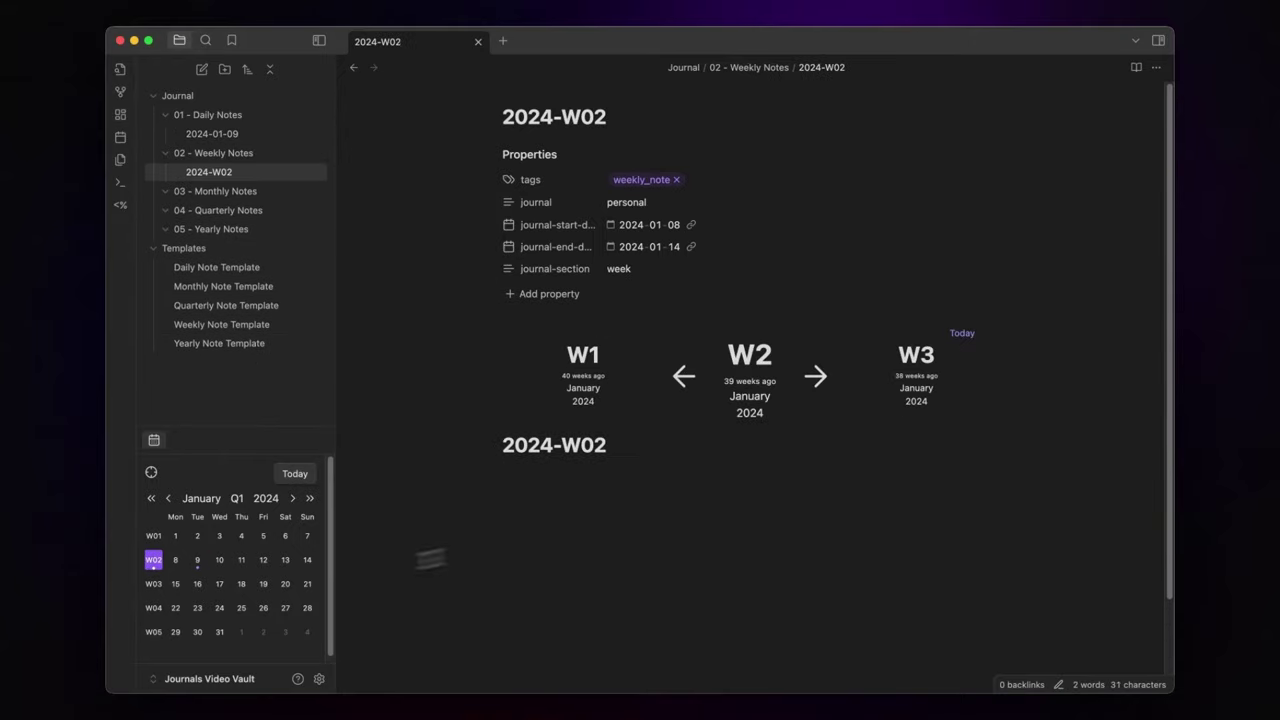
{"action": "left_click", "coordinate": [202, 500]}
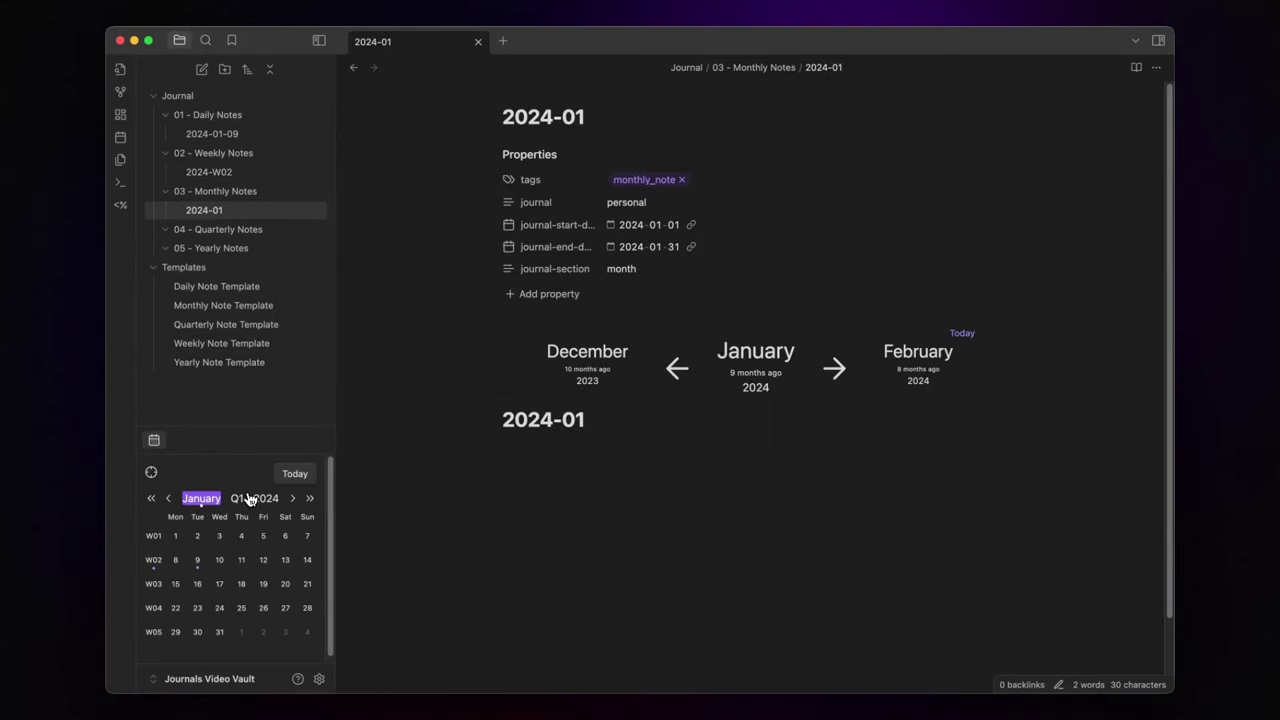
{"action": "left_click", "coordinate": [240, 499]}
{"action": "left_click", "coordinate": [262, 499]}
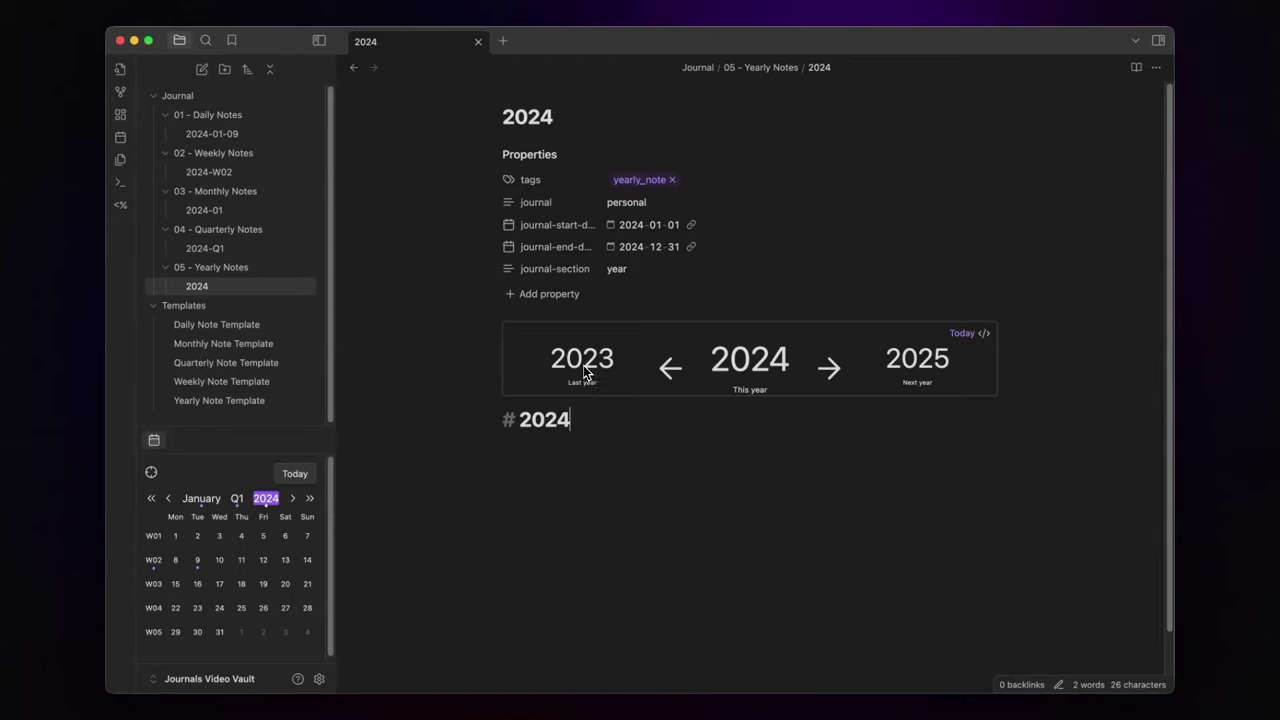
Step: Use the navigation block in the yearly note to create the 2023 note, return to 2024 and create the 2025 note
{"action": "left_click", "coordinate": [668, 369]}
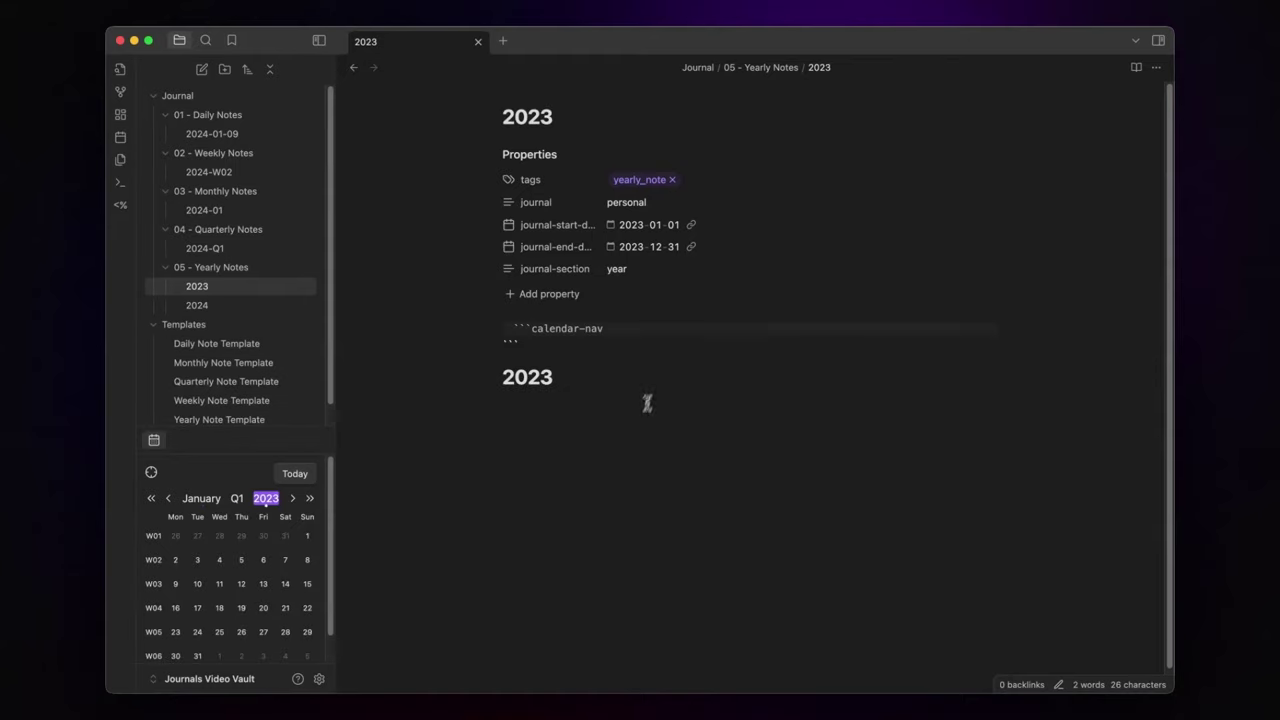
{"action": "left_click", "coordinate": [846, 368]}
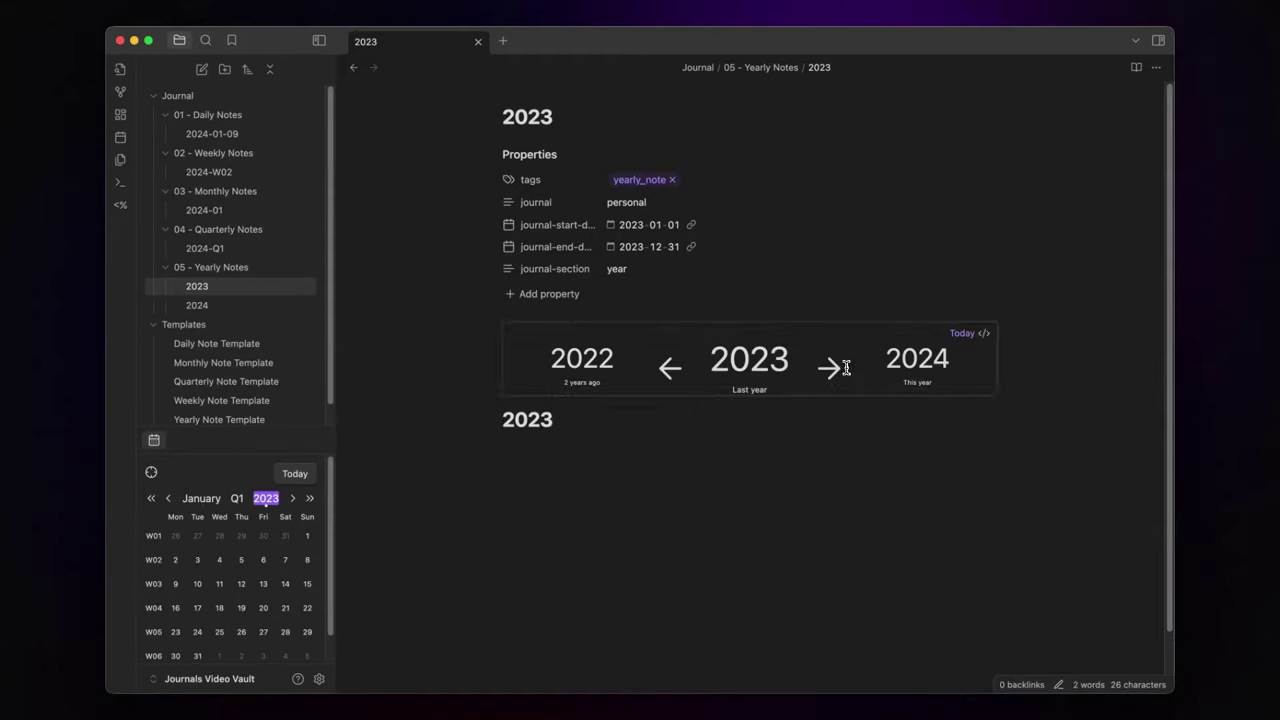
{"action": "left_click", "coordinate": [846, 368]}
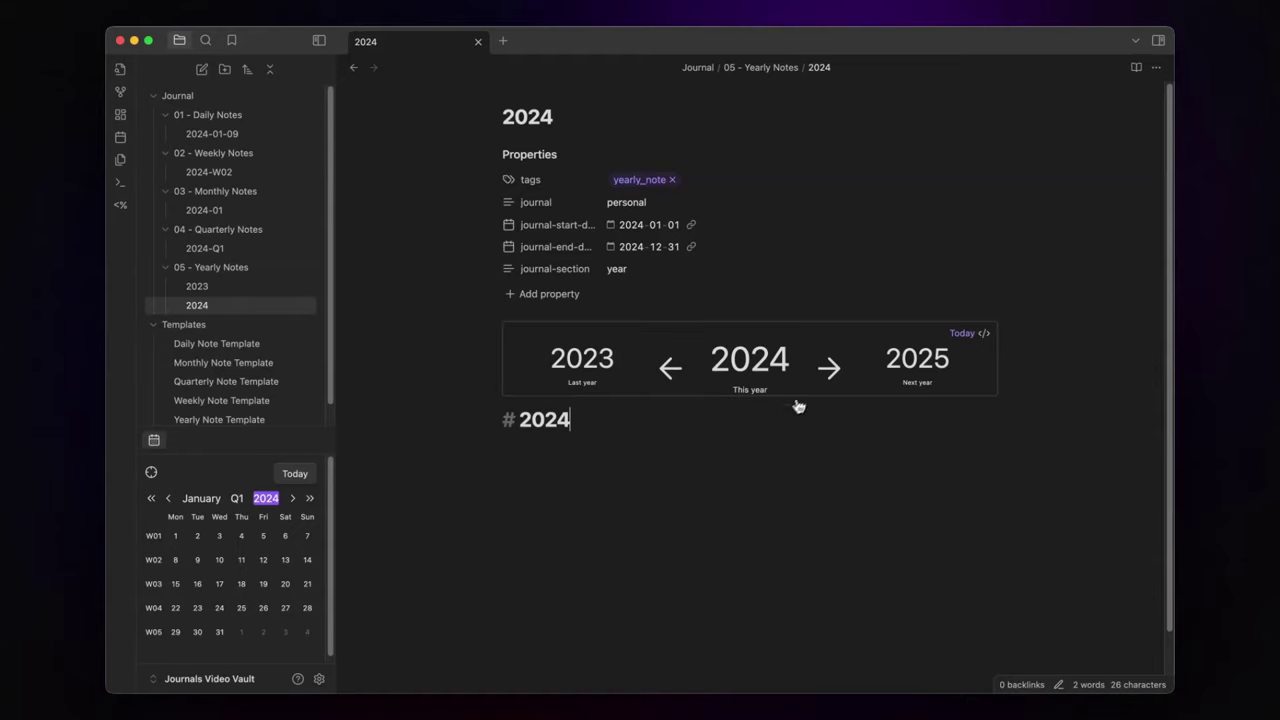
{"action": "left_click", "coordinate": [832, 378]}
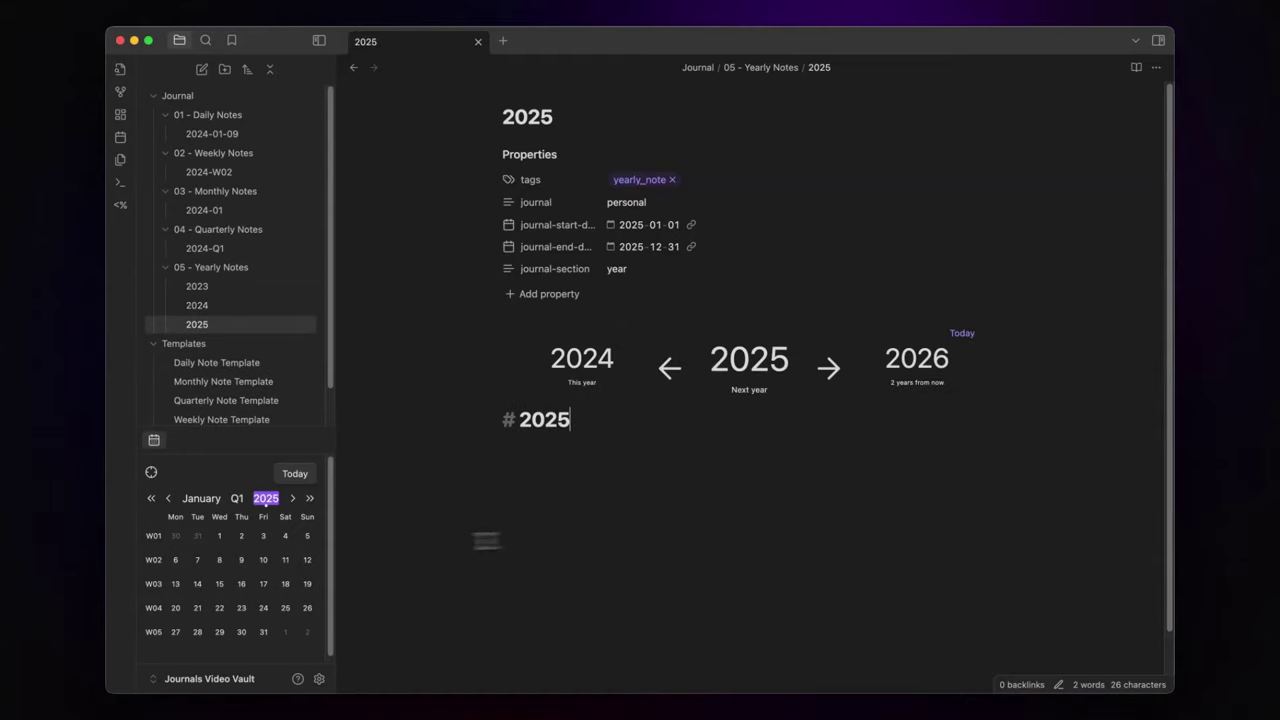
Step: Create today's daily note, go to the previous day with its navigation block, and return to today
{"action": "left_click", "coordinate": [295, 473]}
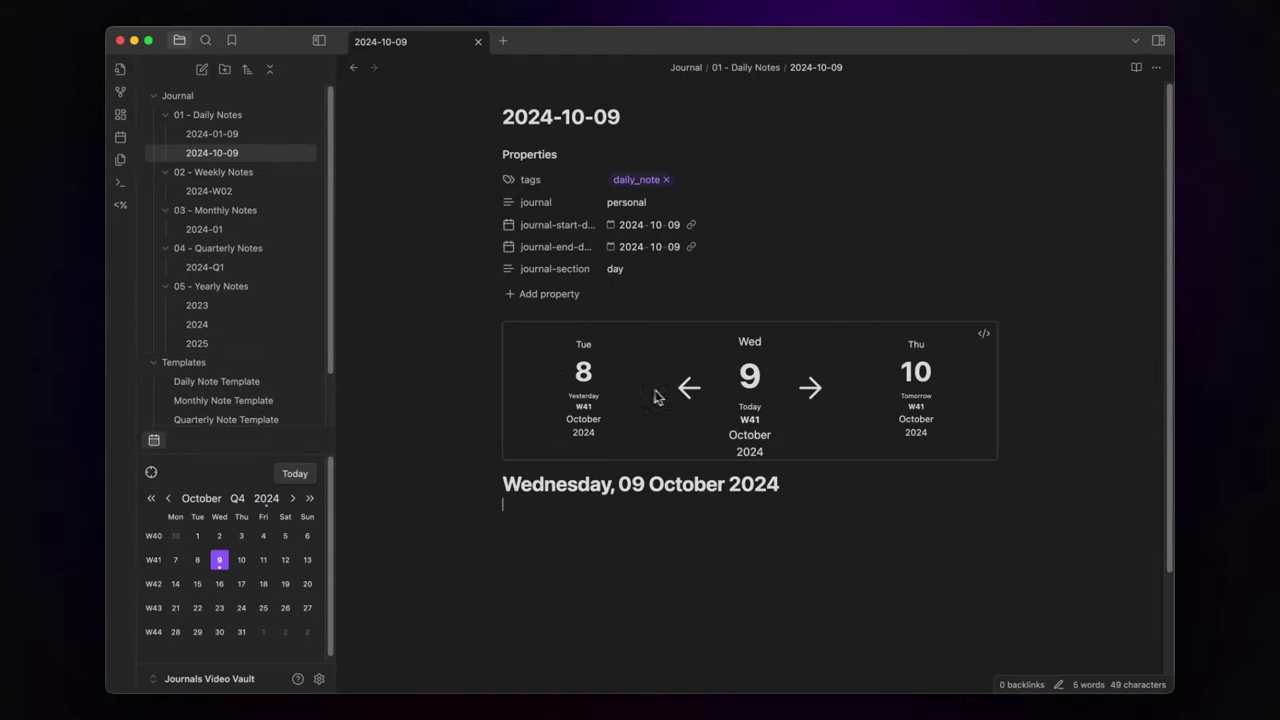
{"action": "left_click", "coordinate": [688, 394]}
{"action": "left_click", "coordinate": [812, 389]}
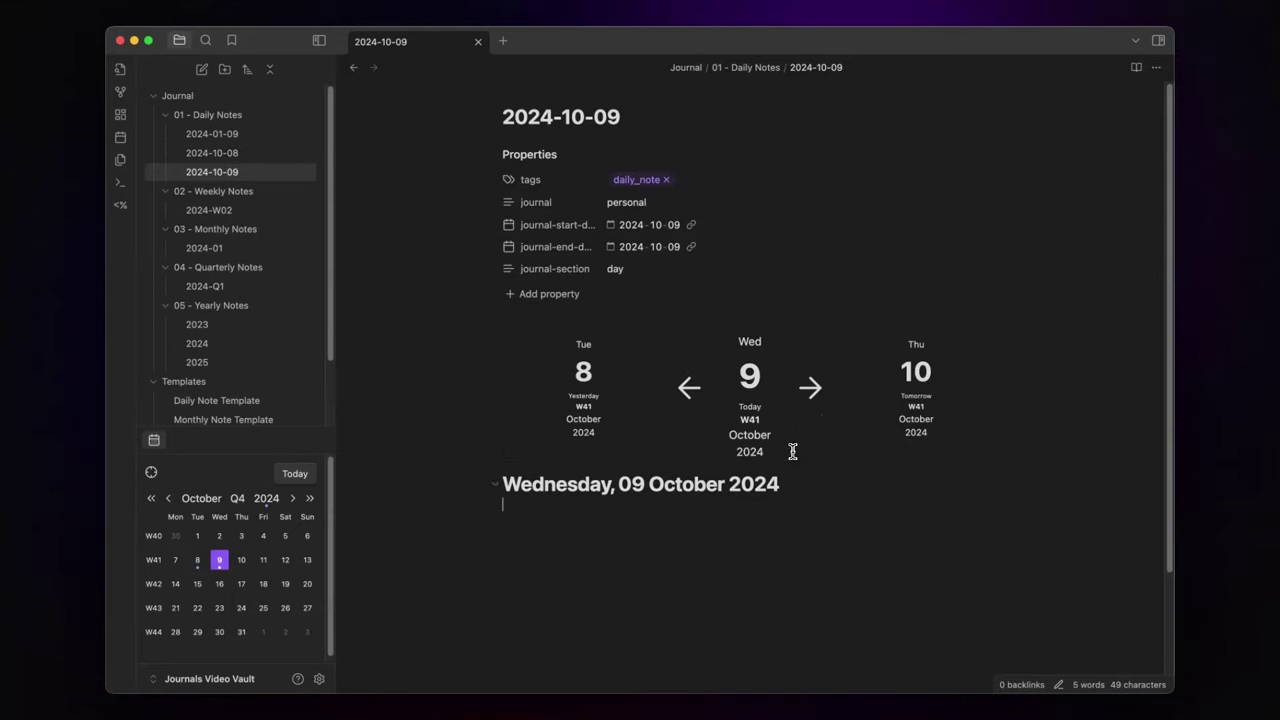
Step: Add a calendar-timeline code block with "mode: week" below the navigation block in the Weekly Note Template
{"action": "scroll", "coordinate": [249, 386], "scroll_direction": "down", "scroll_amount": 2}
{"action": "left_click", "coordinate": [302, 381]}
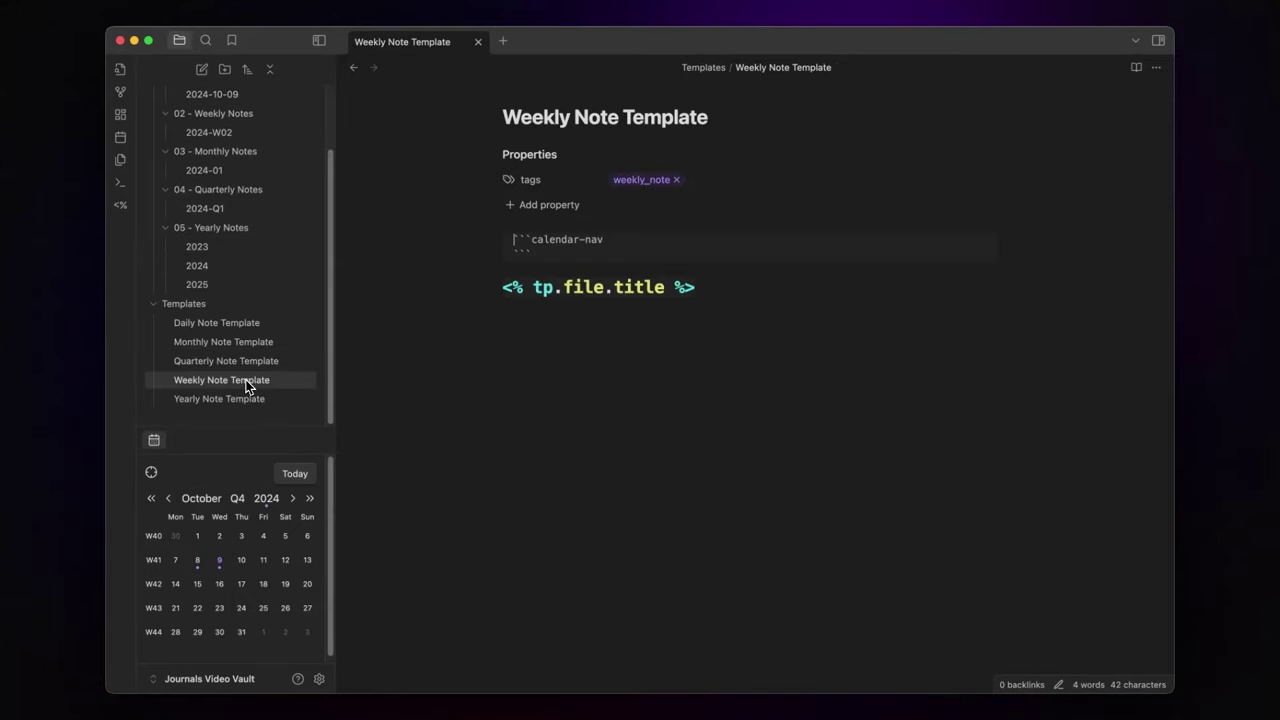
{"action": "left_click", "coordinate": [601, 404]}
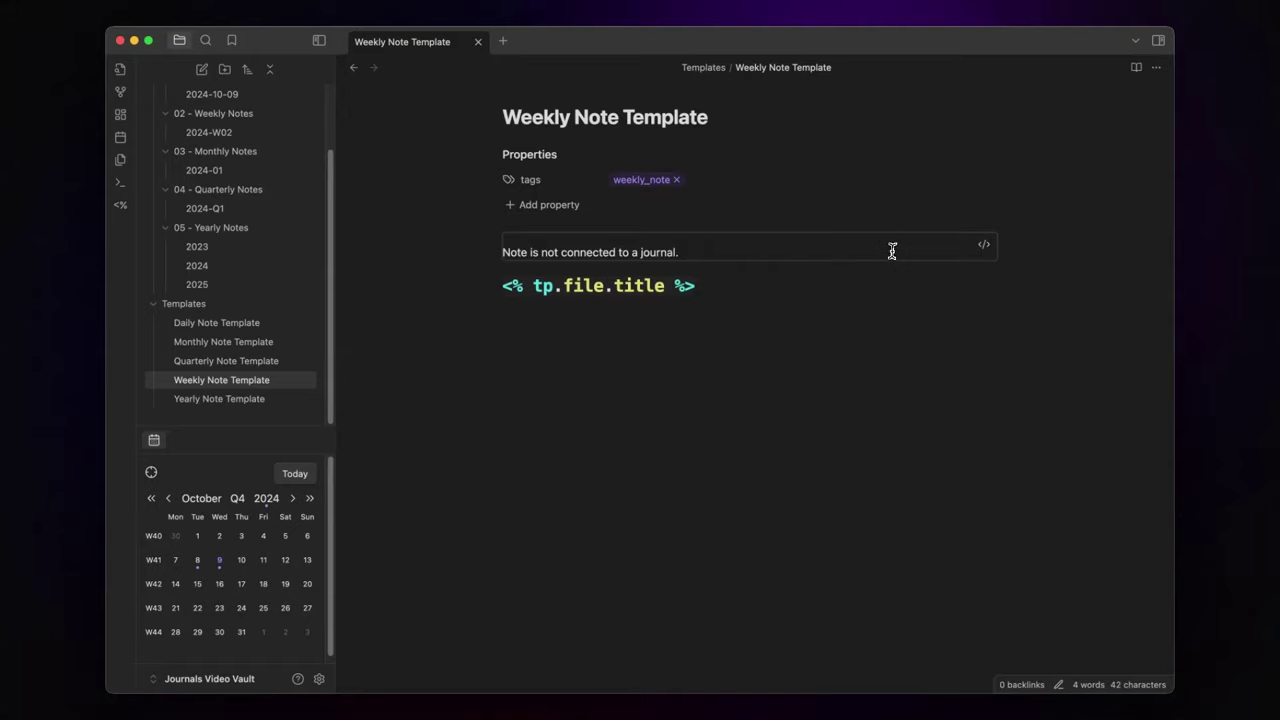
{"action": "left_click", "coordinate": [978, 247]}
{"action": "key", "text": "Down"}
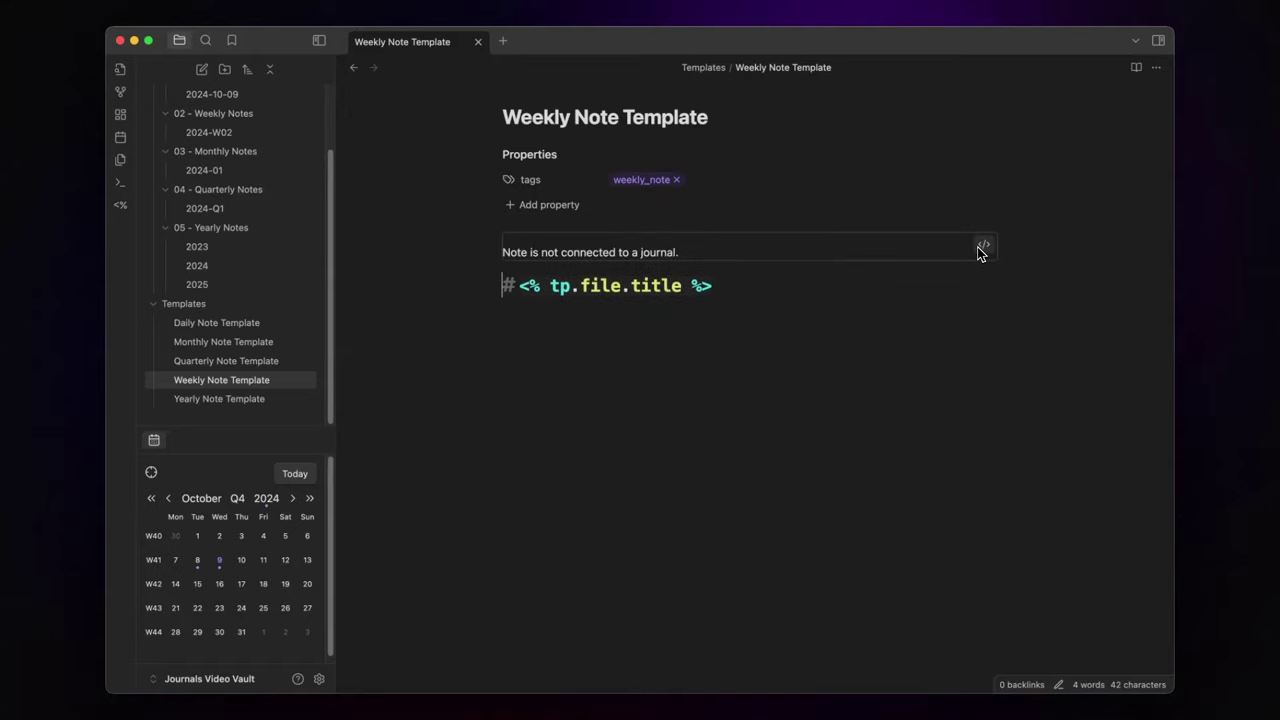
{"action": "key", "text": "BackSpace"}
{"action": "key", "text": "BackSpace"}
{"action": "key", "text": "Up"}
{"action": "type", "text": "calenda"}
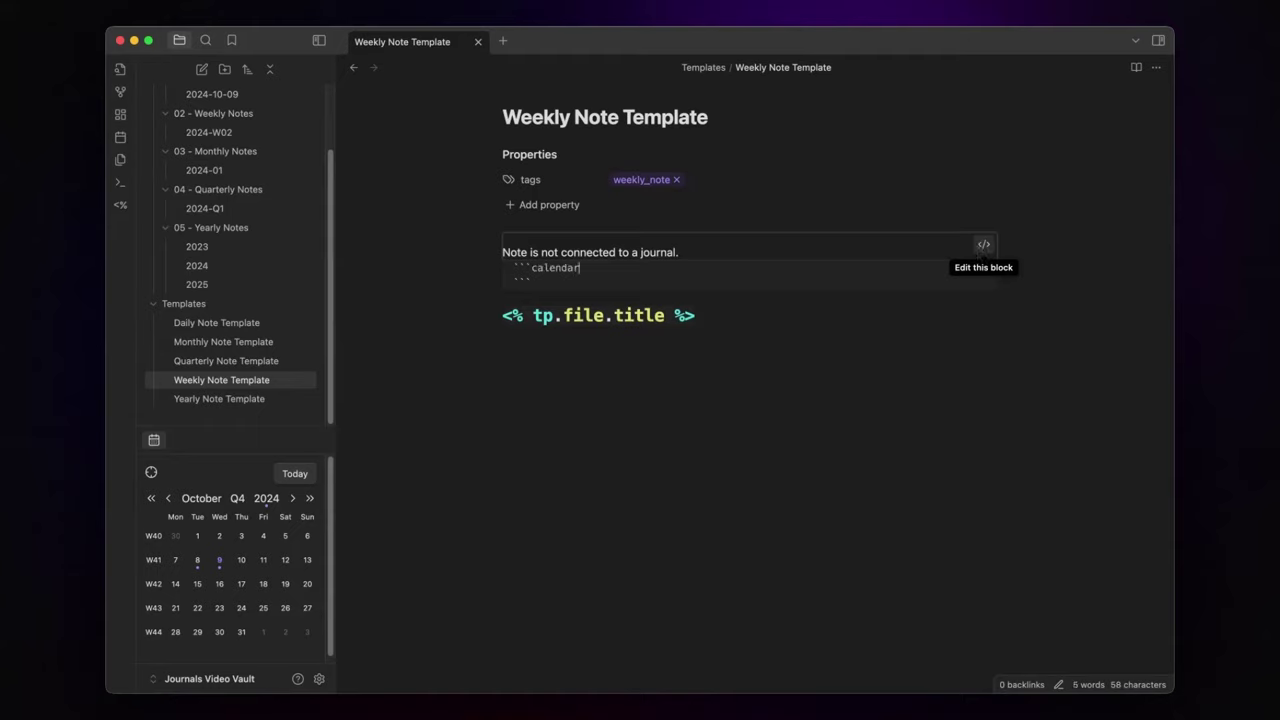
{"action": "key", "text": "Return"}
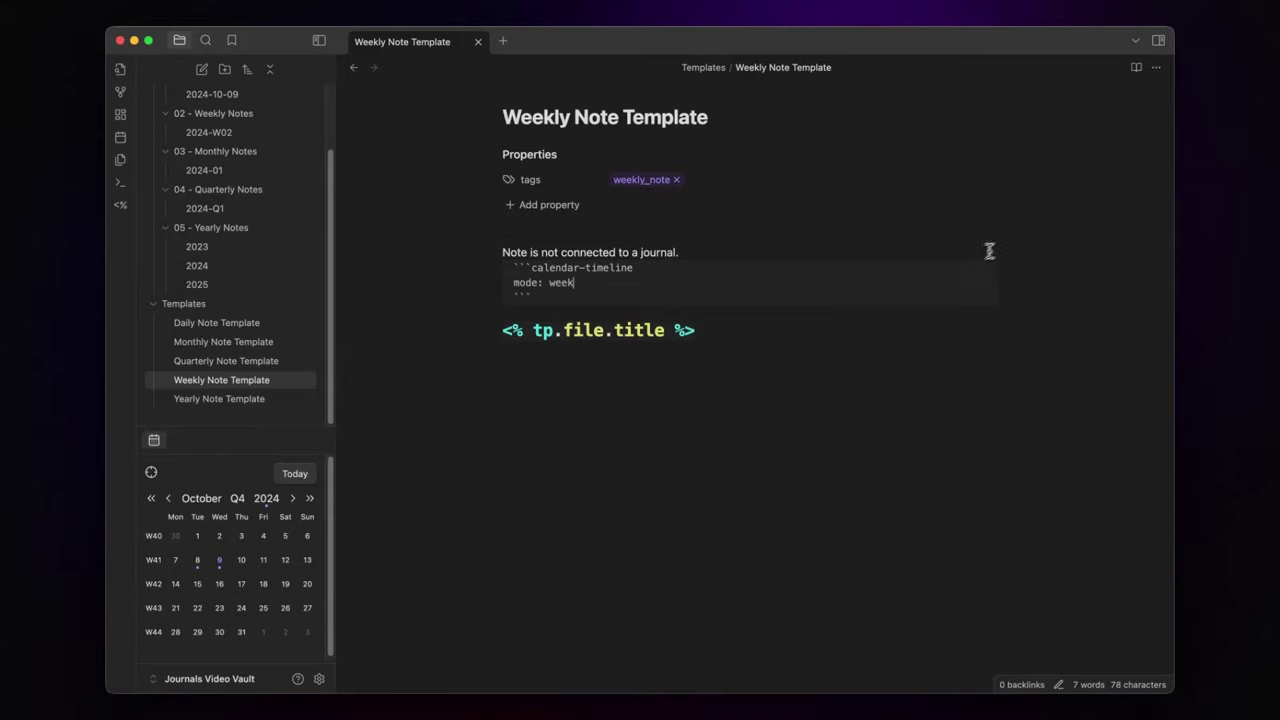
Step: Copy the calendar-timeline block into the Monthly Note Template below its navigation block and set its mode to month
{"action": "left_click_drag", "start_coordinate": [538, 302], "coordinate": [506, 271]}
{"action": "key", "text": "super+c"}
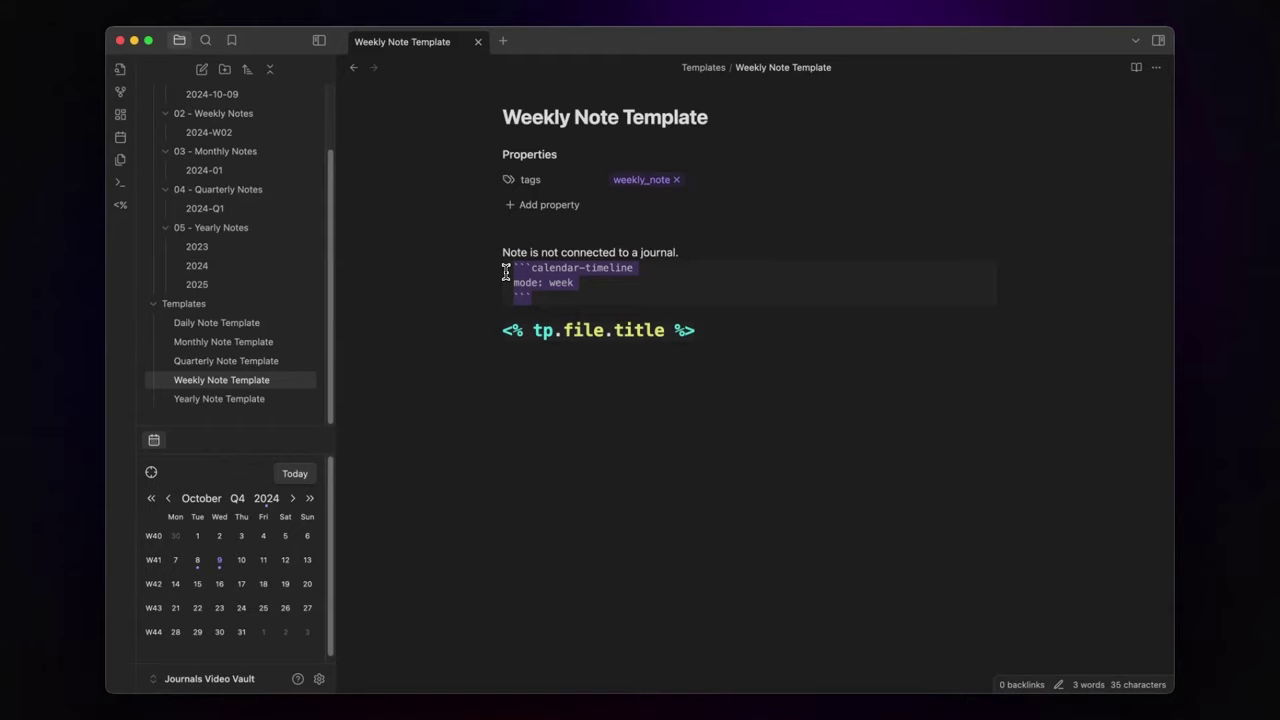
{"action": "left_click", "coordinate": [240, 343]}
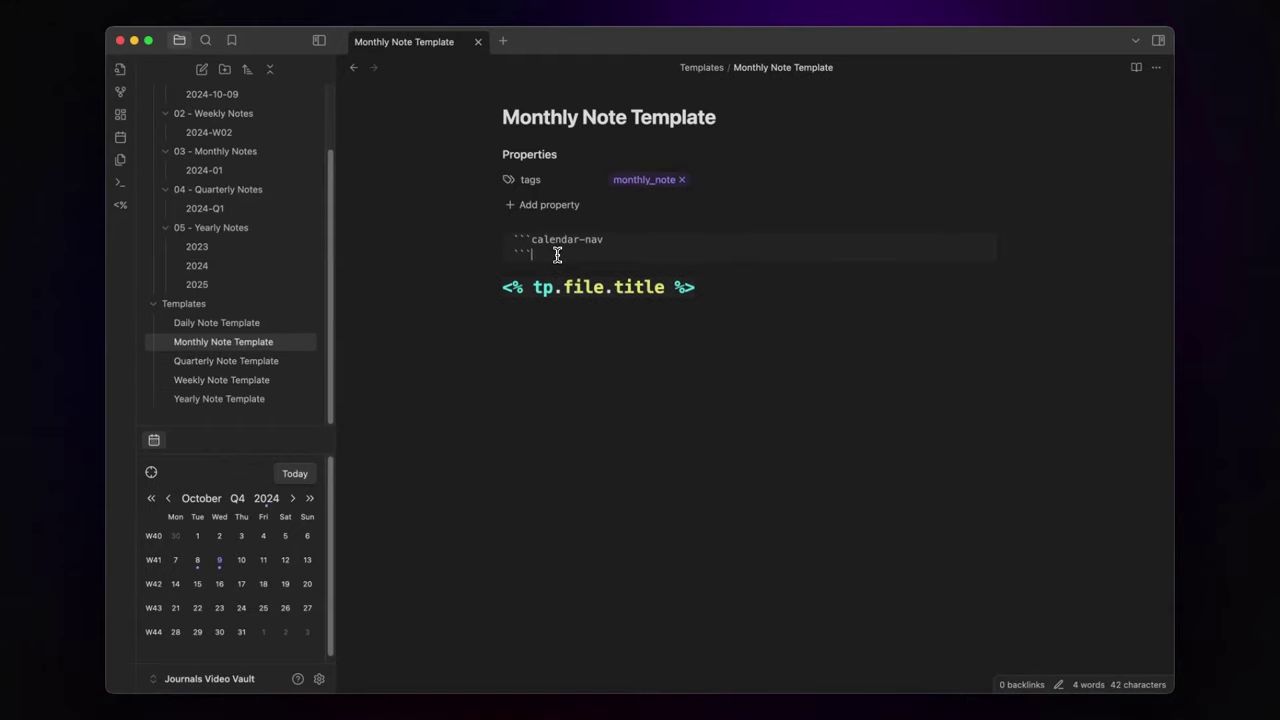
{"action": "key", "text": "shift+Up"}
{"action": "key", "text": "shift+Home"}
{"action": "key", "text": "super+v"}
{"action": "left_click_drag", "start_coordinate": [548, 282], "coordinate": [570, 280]}
{"action": "type", "text": "month"}
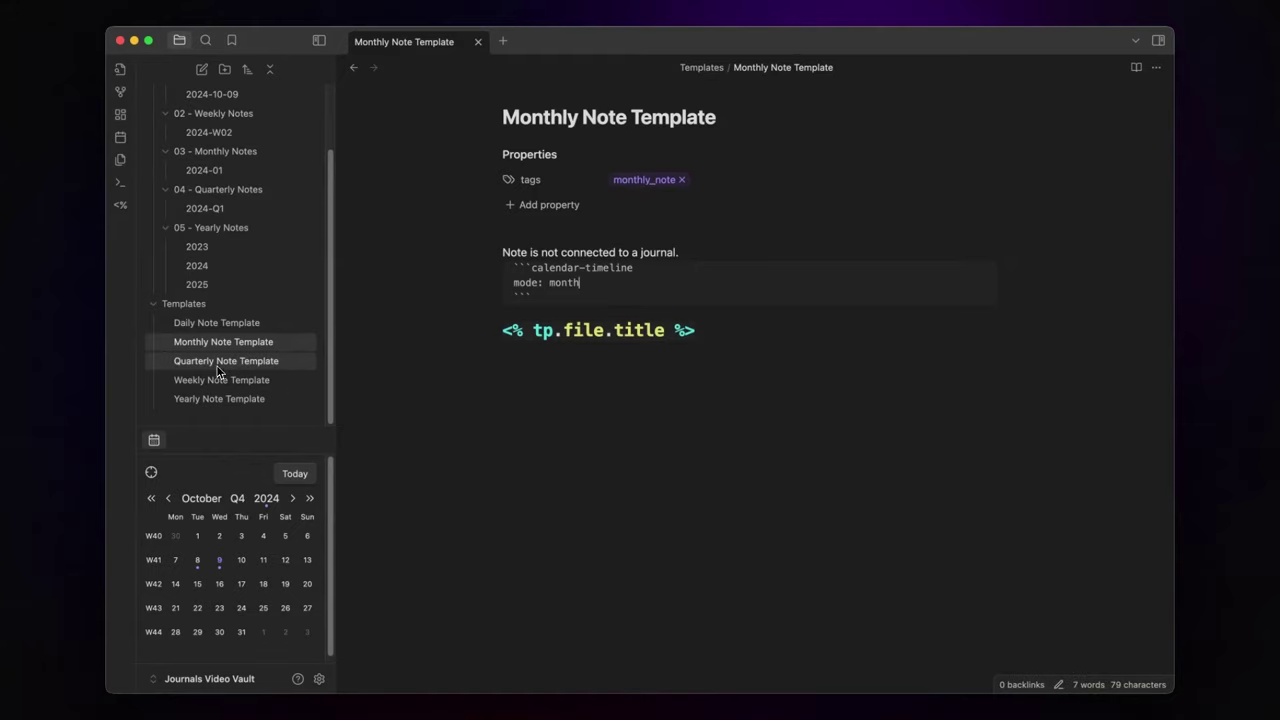
Step: Paste the calendar-timeline block into the Quarterly Note Template below its navigation block and set its mode to quarter
{"action": "left_click", "coordinate": [218, 362]}
{"action": "key", "text": "shift+Up"}
{"action": "key", "text": "shift+Home"}
{"action": "key", "text": "super+v"}
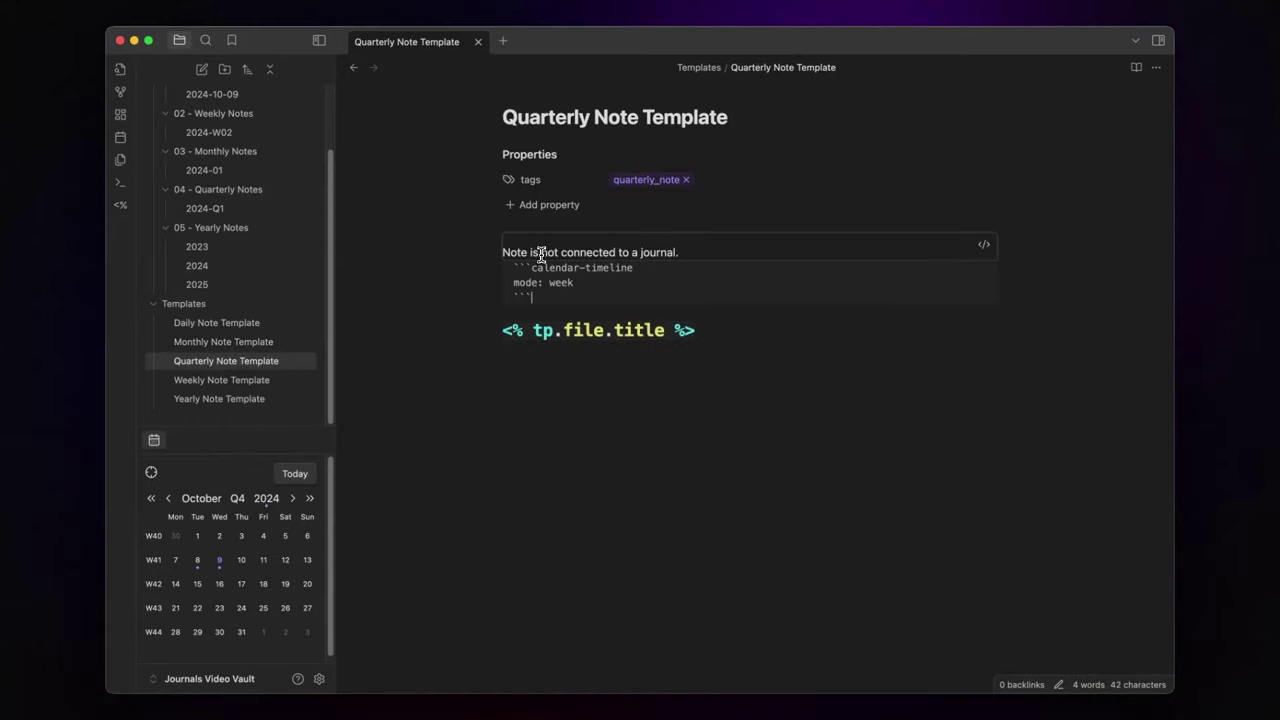
{"action": "double_click", "coordinate": [568, 283]}
{"action": "type", "text": "quarter"}
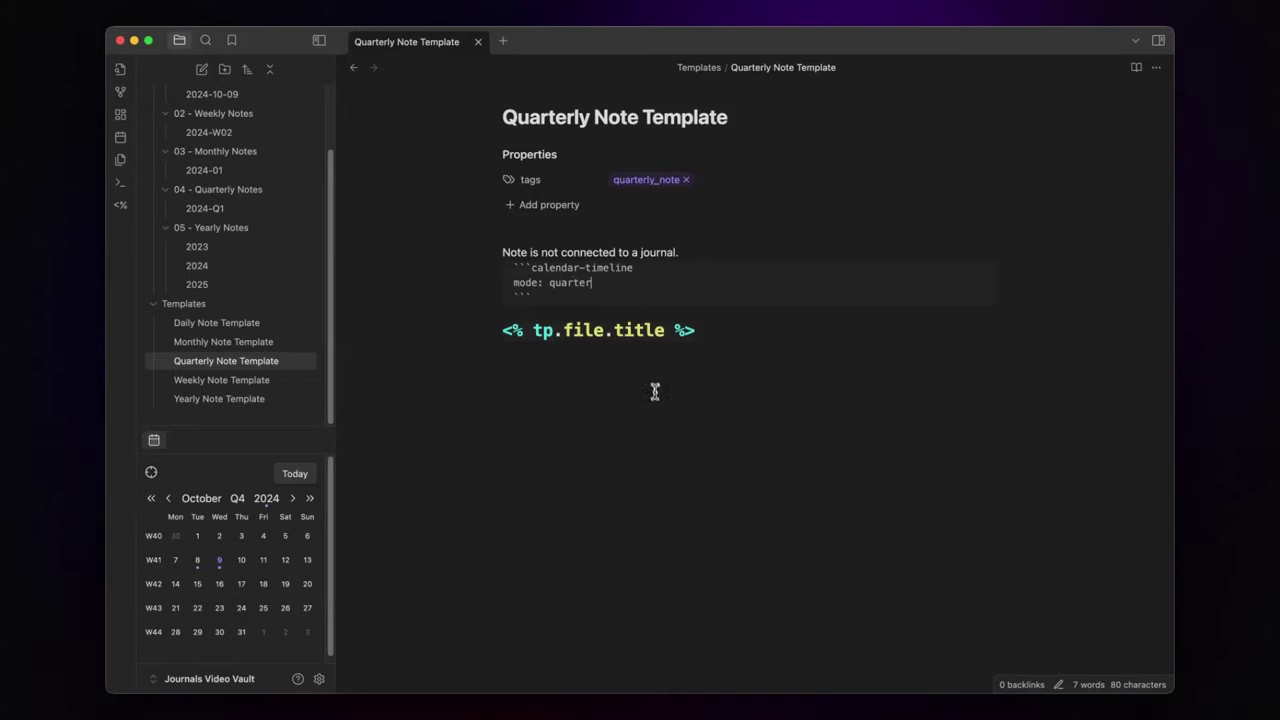
{"action": "left_click", "coordinate": [656, 397]}
Step: Create the Q2 2024, April 2024 and week 14 notes from the journal calendar to check their timelines
{"action": "left_click", "coordinate": [168, 498]}
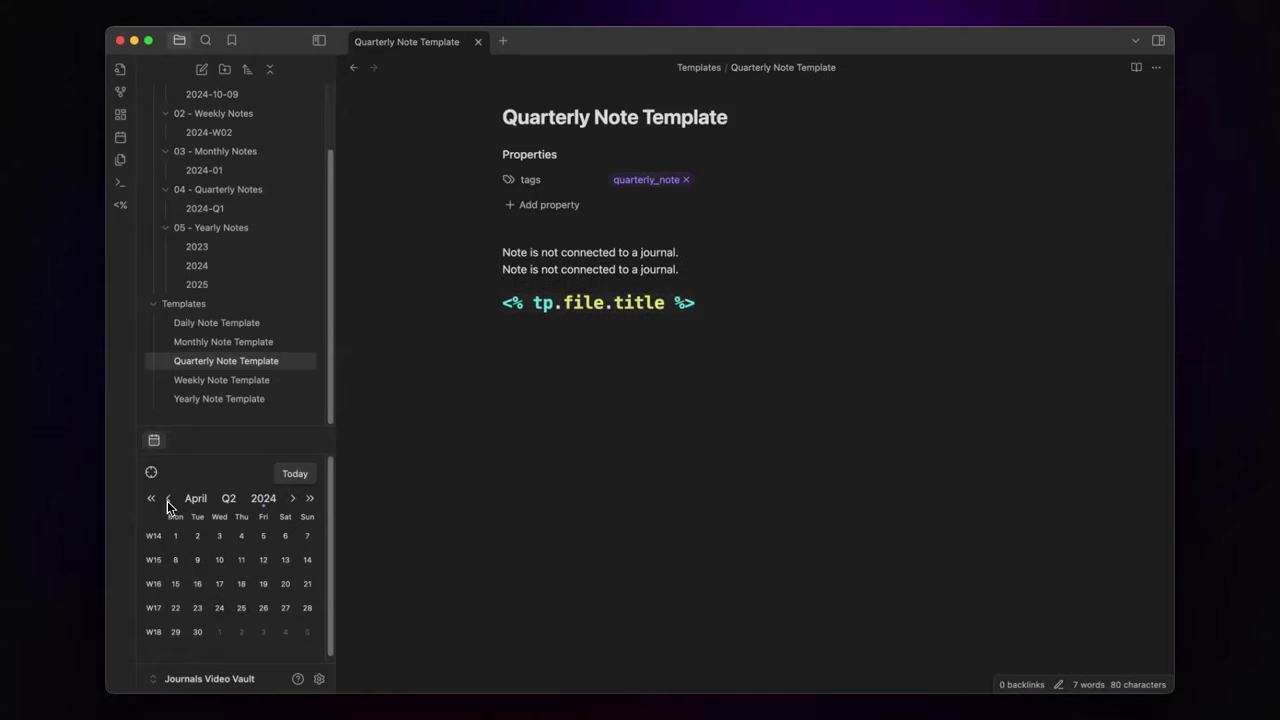
{"action": "left_click", "coordinate": [229, 498]}
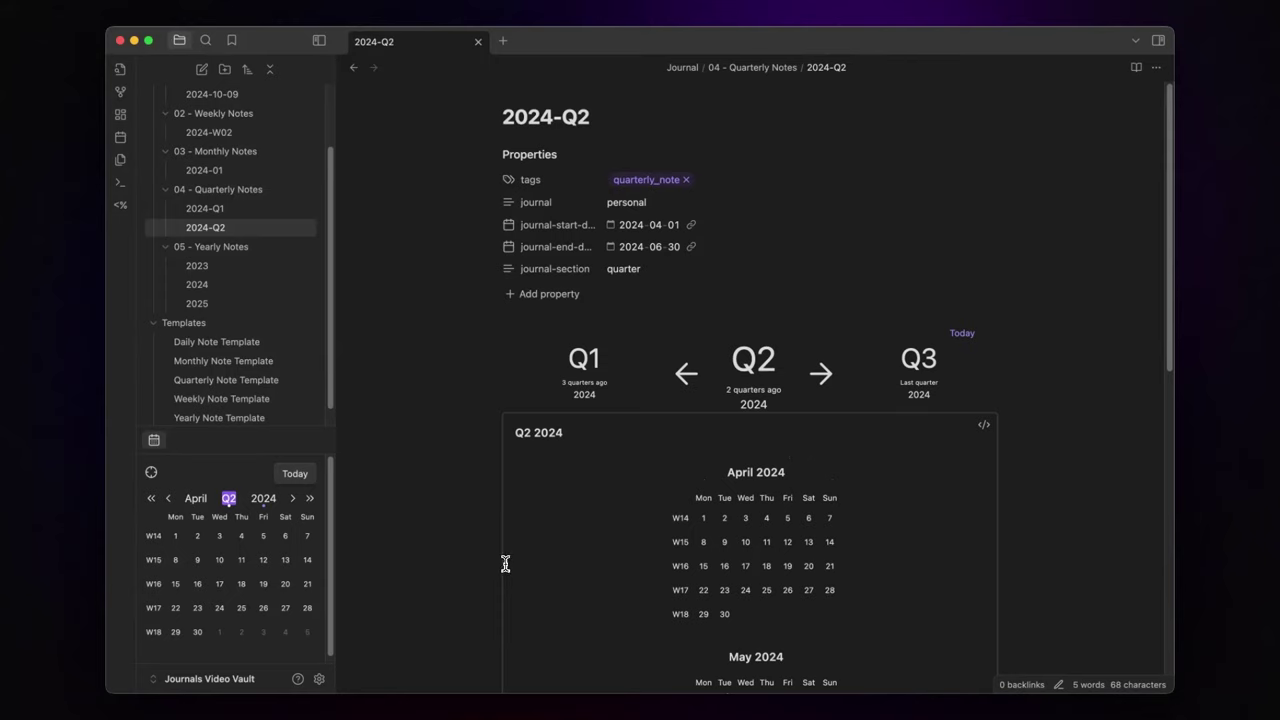
{"action": "scroll", "coordinate": [740, 480], "scroll_direction": "down", "scroll_amount": 5}
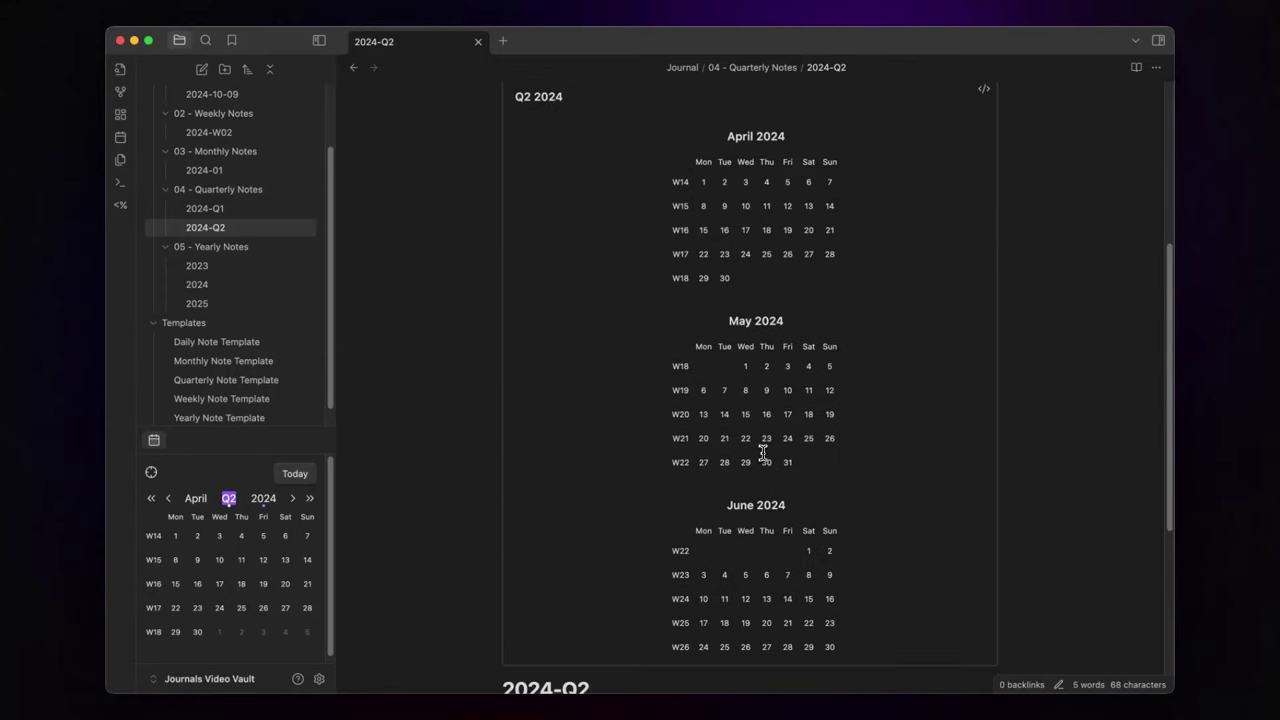
{"action": "left_click", "coordinate": [196, 498]}
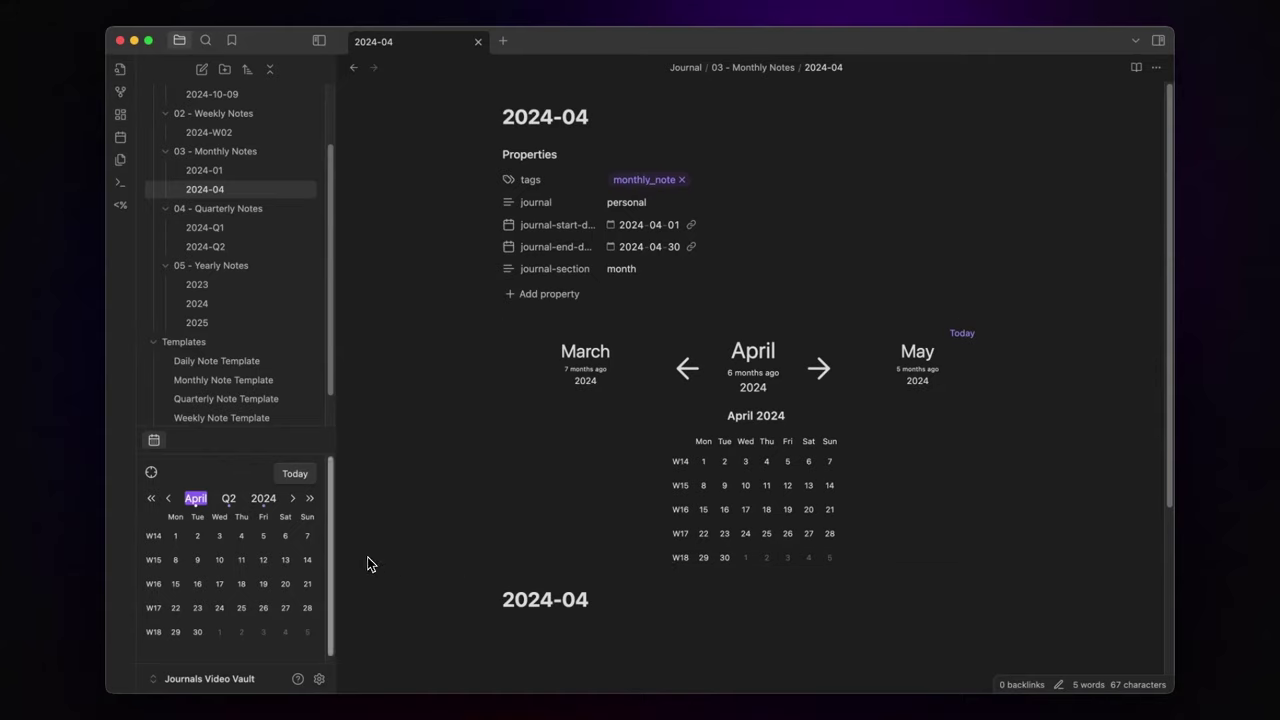
{"action": "left_click", "coordinate": [155, 536]}
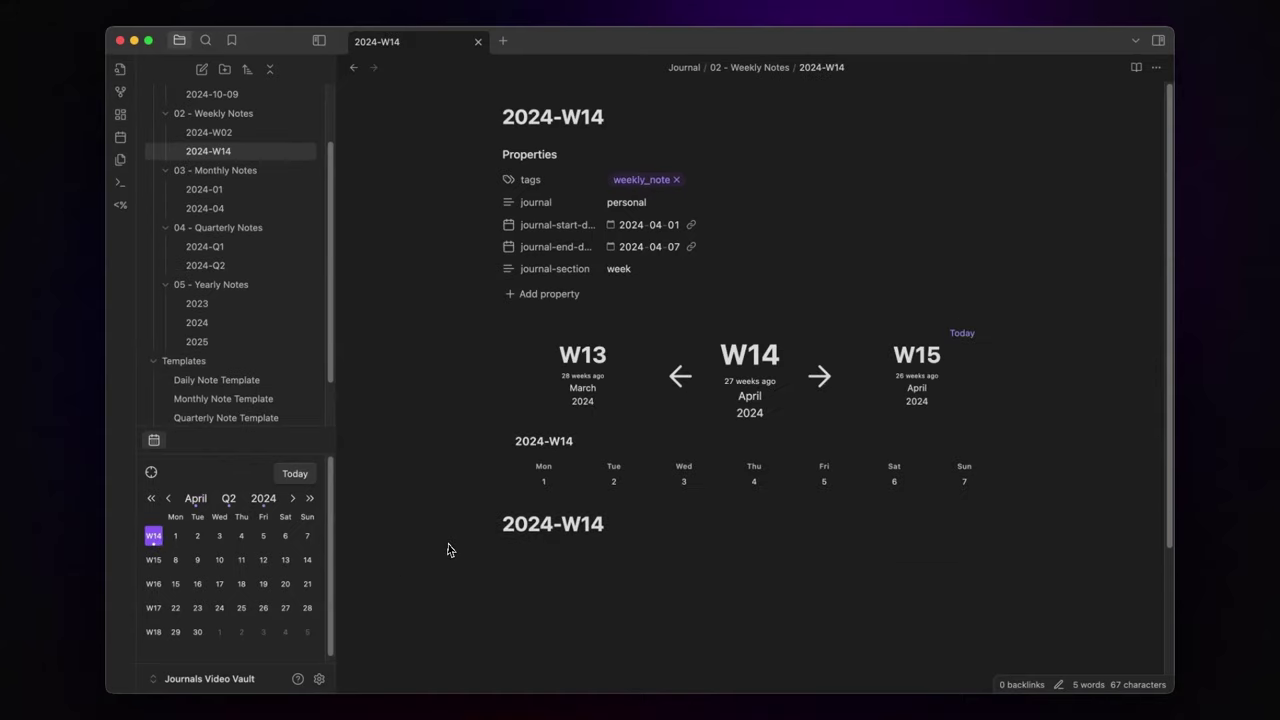